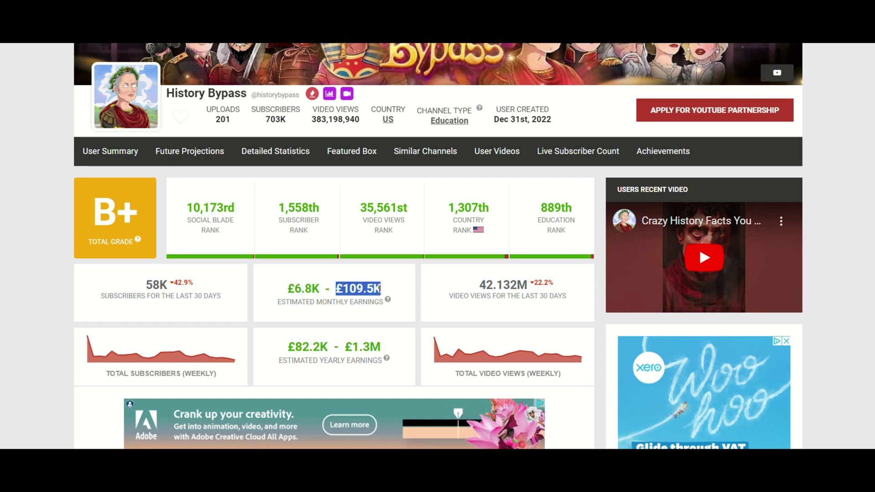
# Step: Ask ChatGPT for a numbered 30-row table of two-part Earth facts, then an emoji version
pyautogui.click(385, 293)
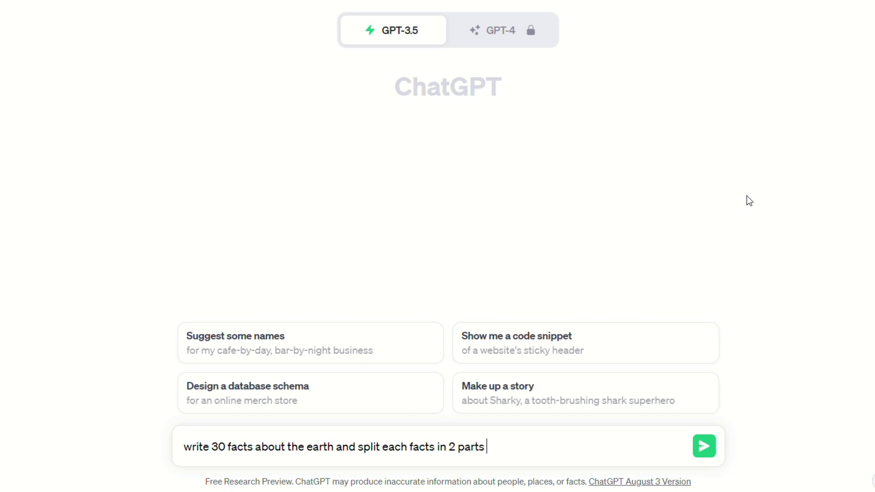
pyautogui.write('number each row')
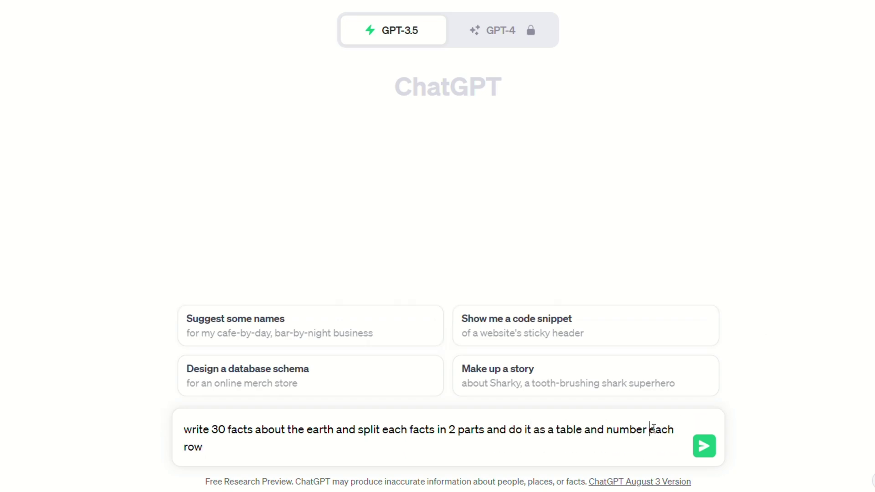
pyautogui.write('.')
pyautogui.click(704, 446)
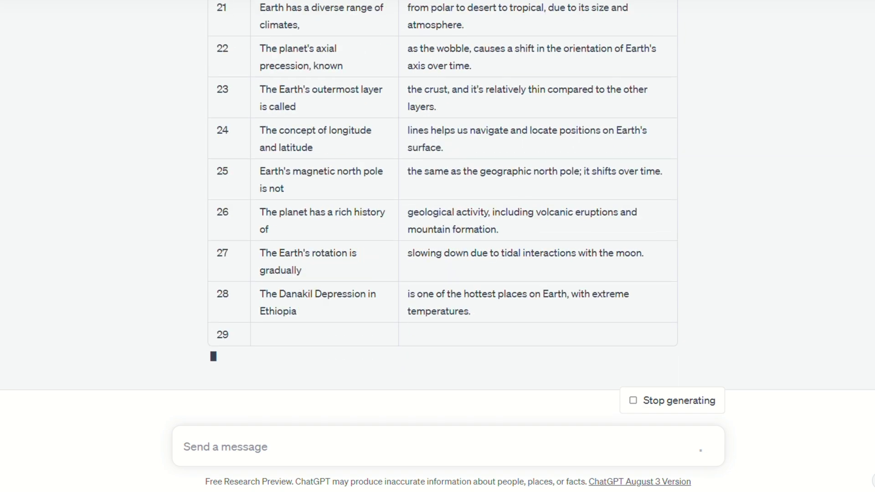
pyautogui.write('add emojis where possi')
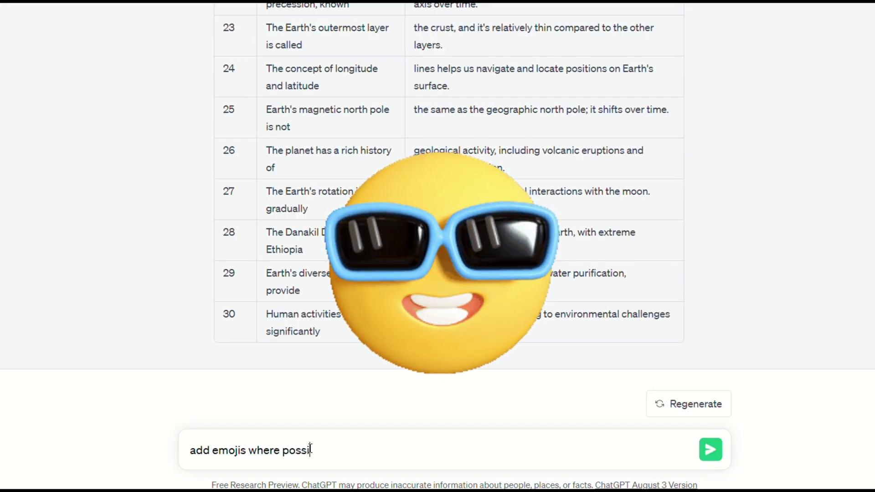
pyautogui.write('ble to the above facts, again do it as a tabl')
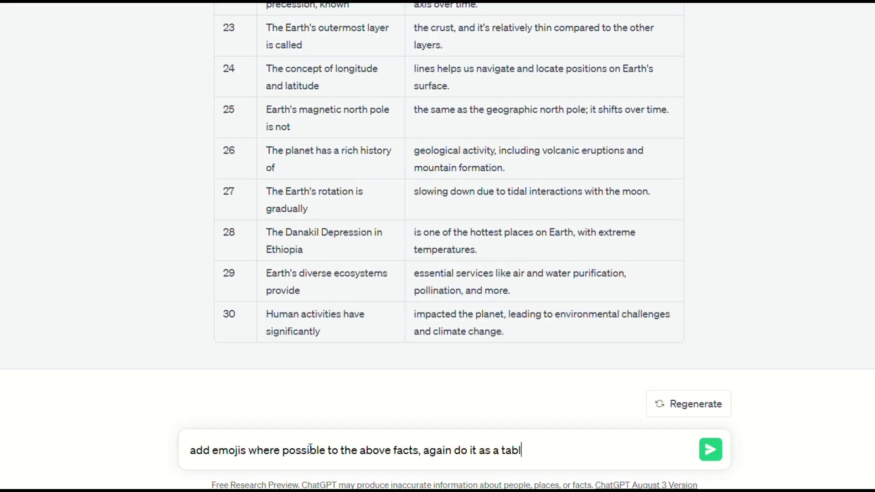
pyautogui.write('e')
pyautogui.press('Return')
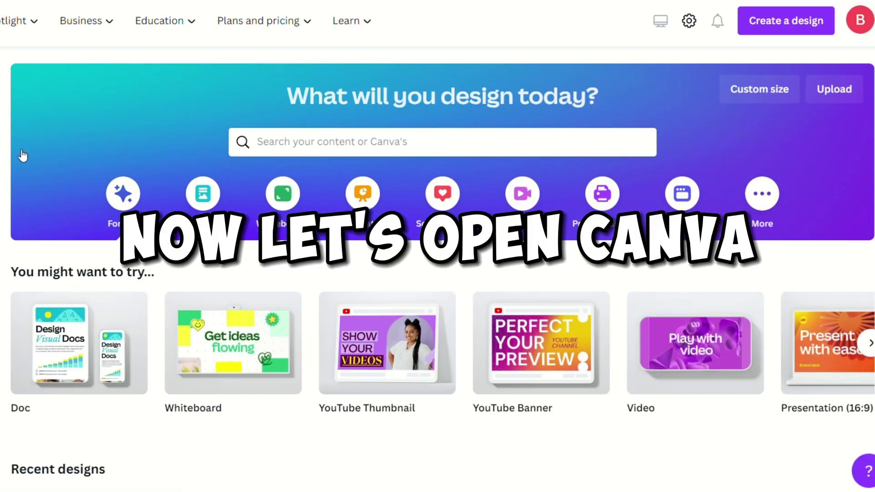
# Step: Start a YouTube Shorts design and search Elements for 'earth video'
pyautogui.click(307, 141)
pyautogui.write('you')
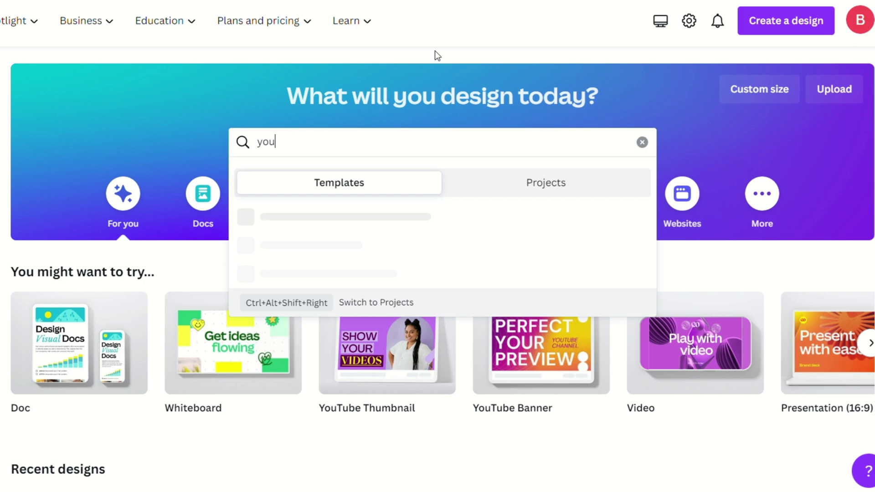
pyautogui.write('tube shorts')
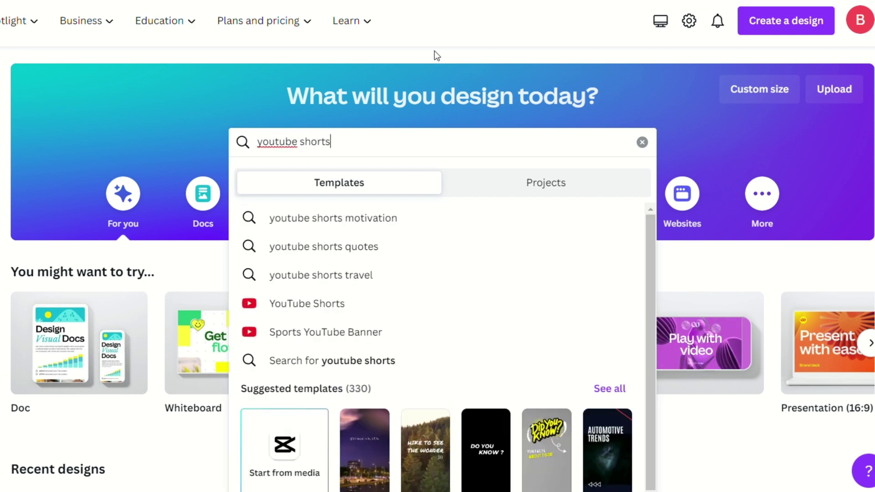
pyautogui.click(338, 311)
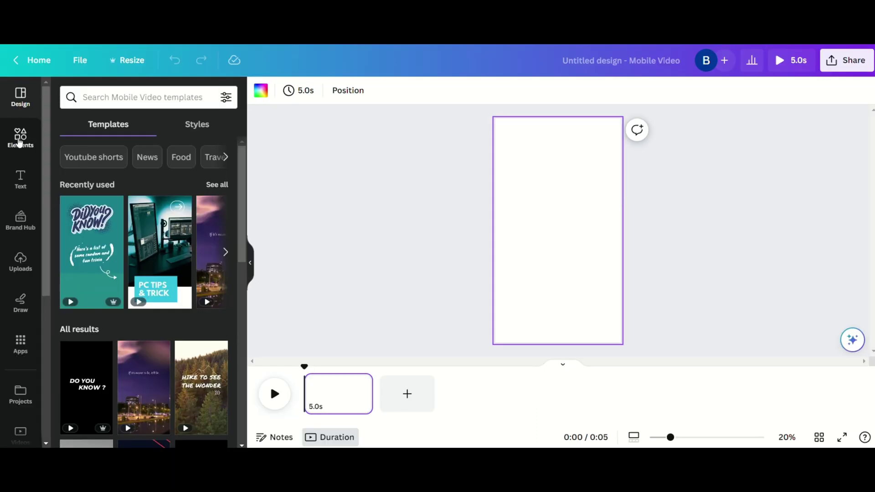
pyautogui.click(20, 136)
pyautogui.click(108, 97)
pyautogui.write('eart')
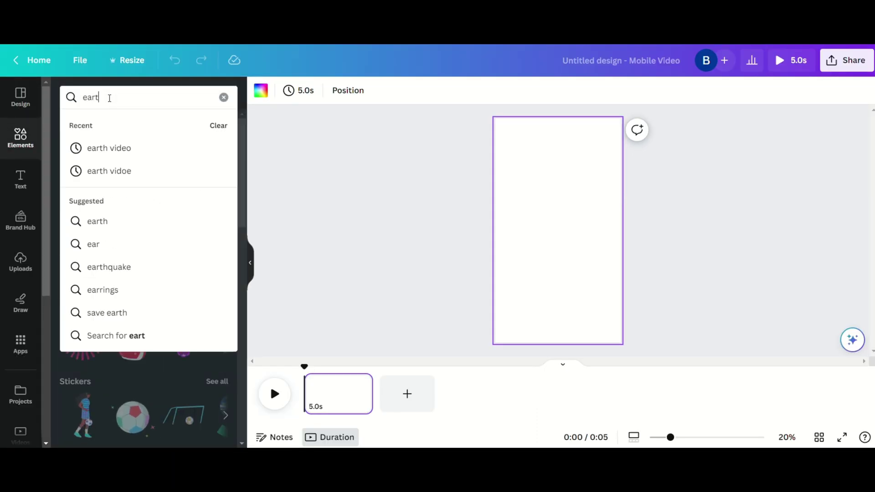
pyautogui.write('h vide')
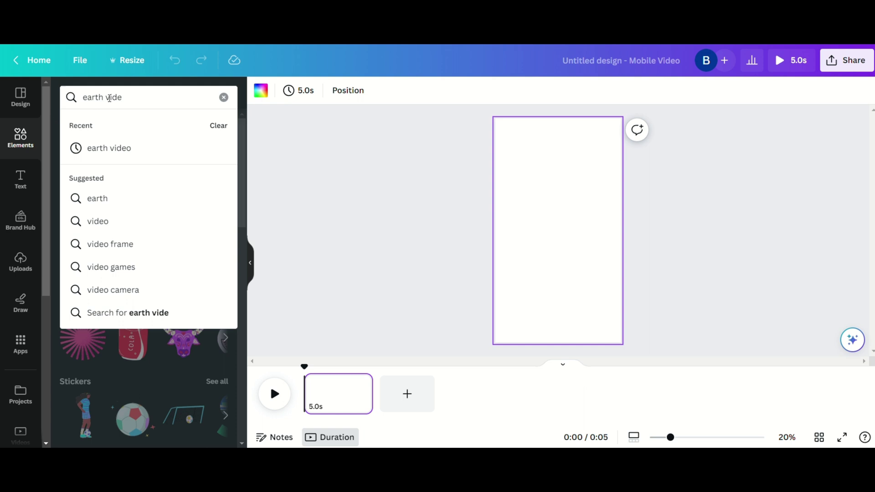
pyautogui.press('BackSpace')
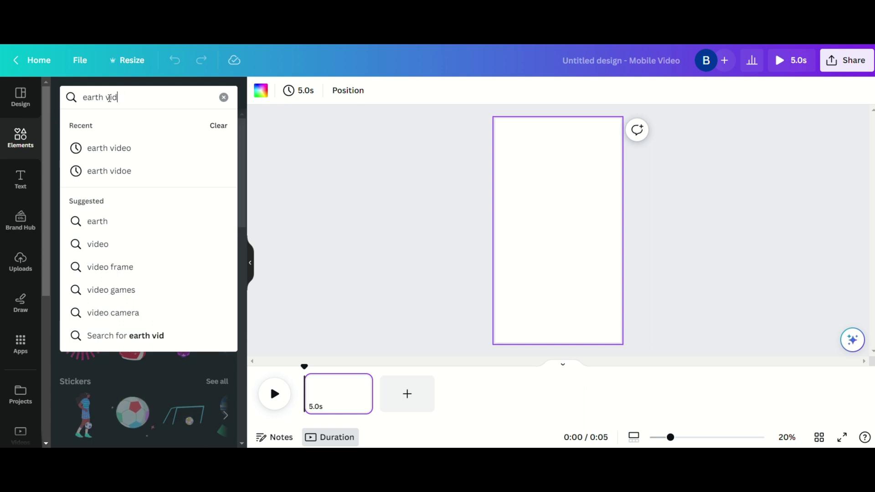
pyautogui.write('eo')
pyautogui.press('Return')
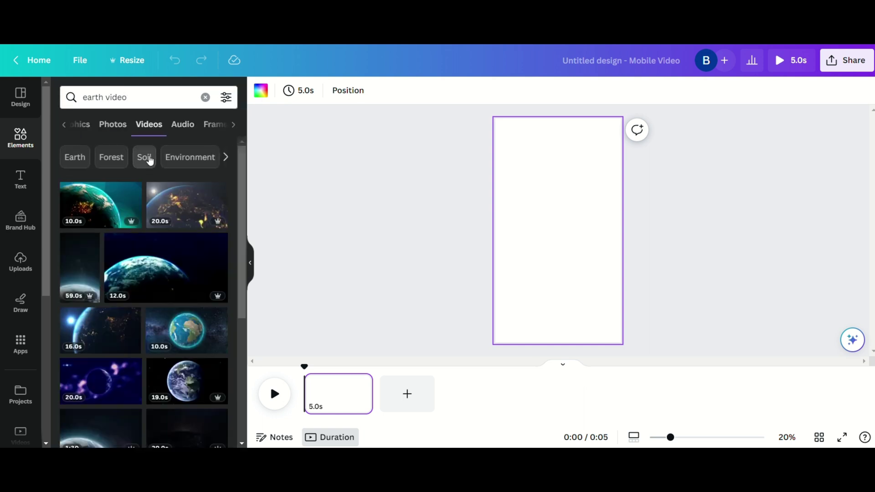
# Step: Add the spinning-Earth clip and set it as the full-page background
pyautogui.click(202, 317)
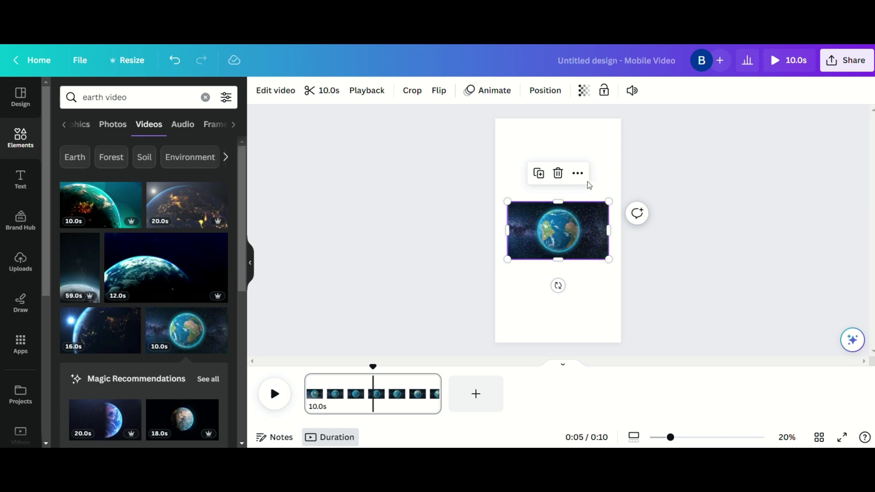
pyautogui.click(578, 172)
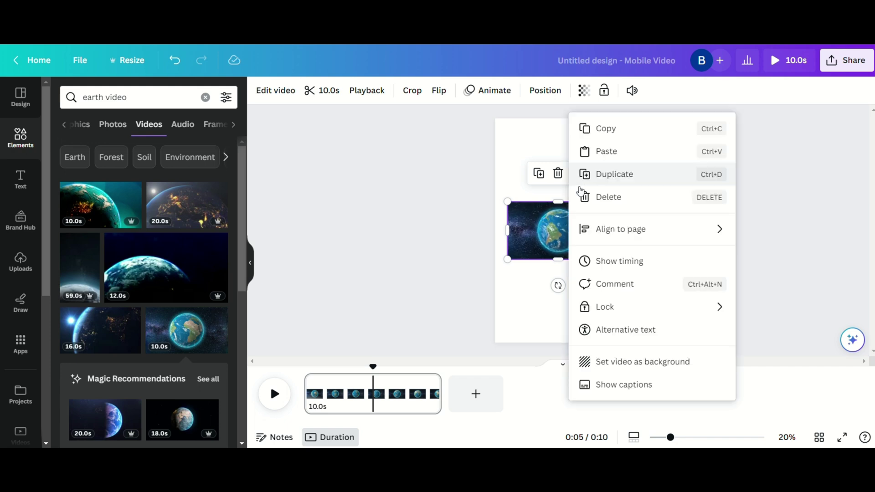
pyautogui.click(634, 357)
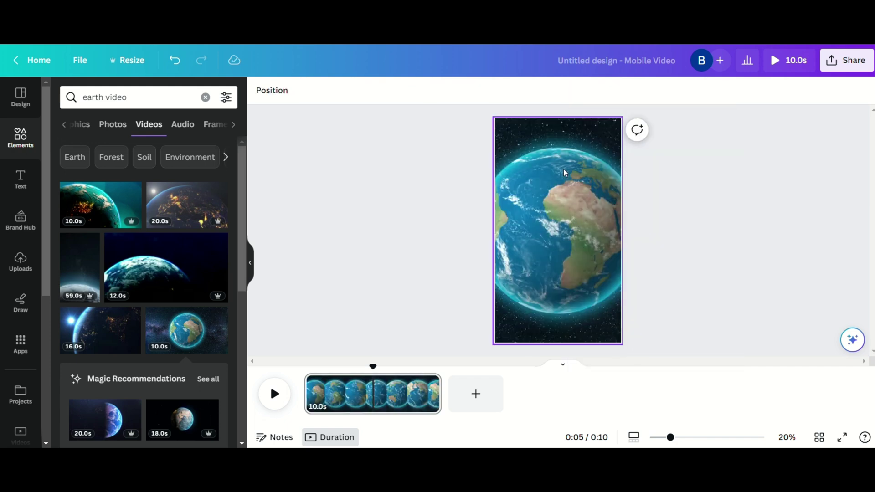
pyautogui.click(21, 179)
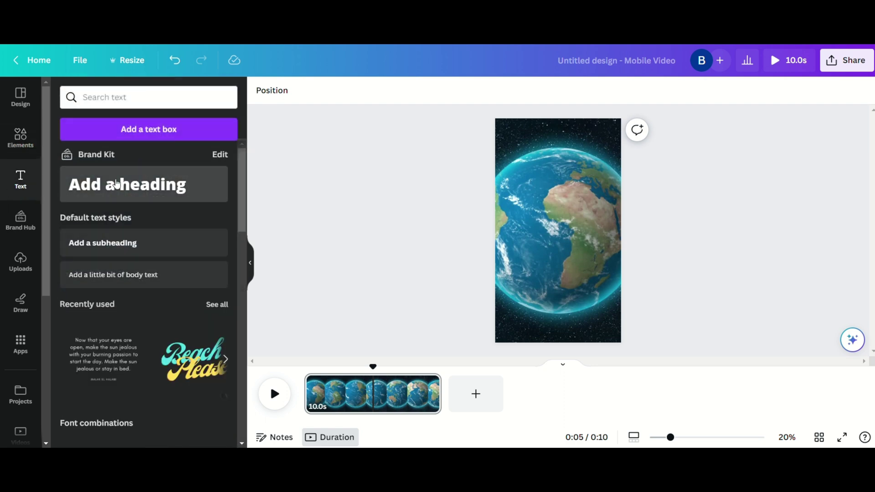
# Step: Add a 'Fact #1' heading and paste in the first fact's parts from ChatGPT
pyautogui.click(116, 183)
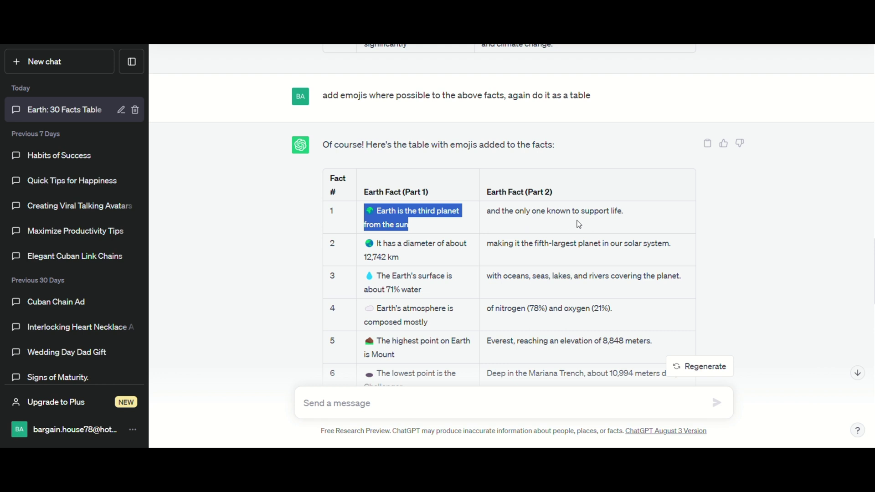
pyautogui.click(619, 215)
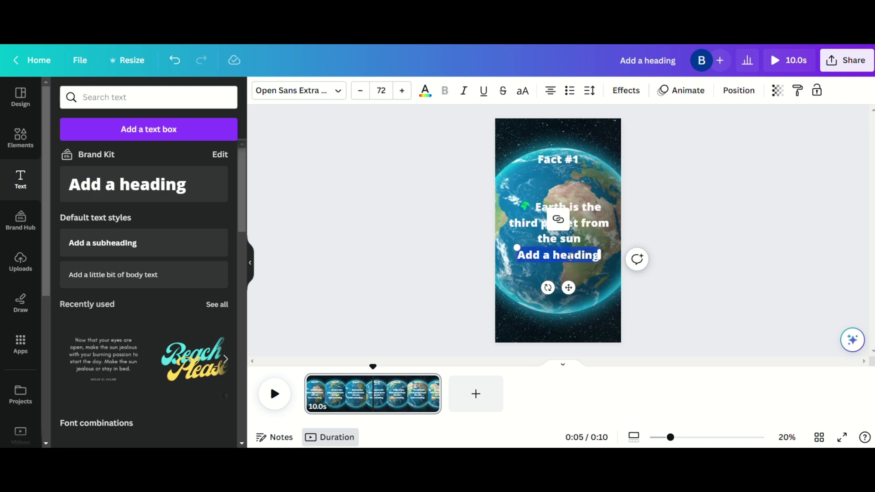
pyautogui.write('and the only one known to support life.')
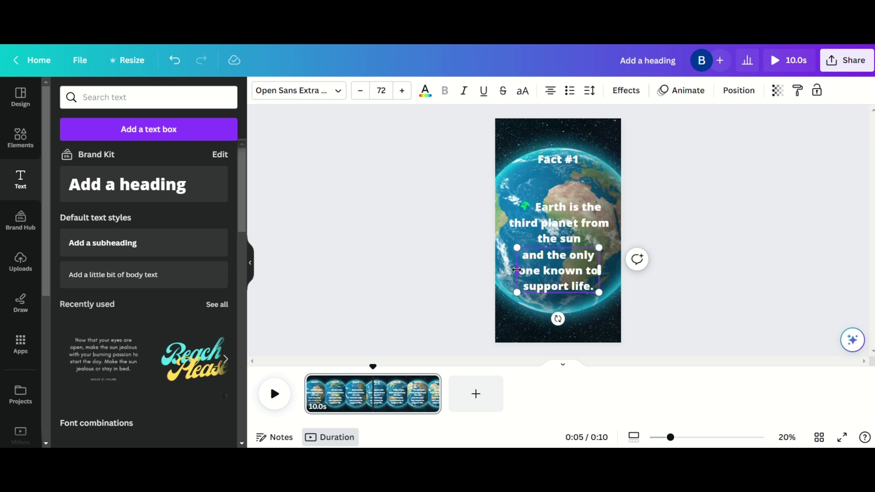
# Step: Set the Fact #1 heading in League Spartan
pyautogui.click(558, 158)
pyautogui.click(292, 90)
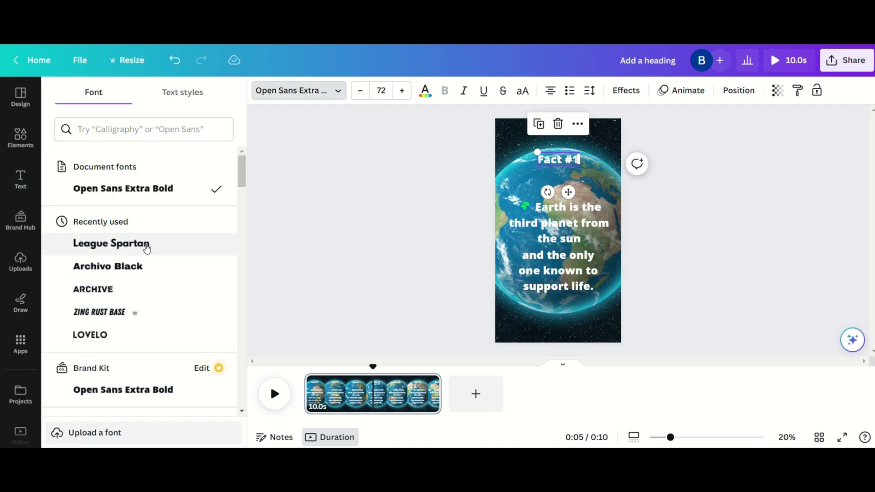
pyautogui.click(145, 244)
pyautogui.scroll(-10, 225, 355)
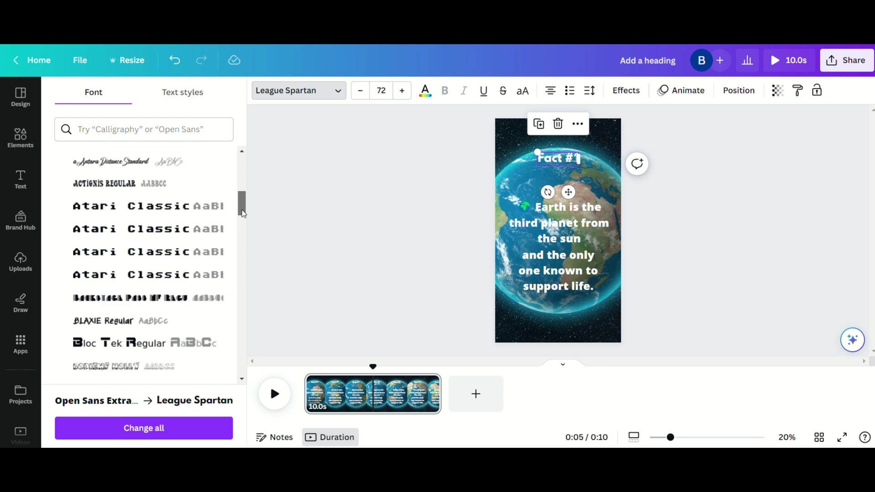
pyautogui.scroll(-3, 226, 362)
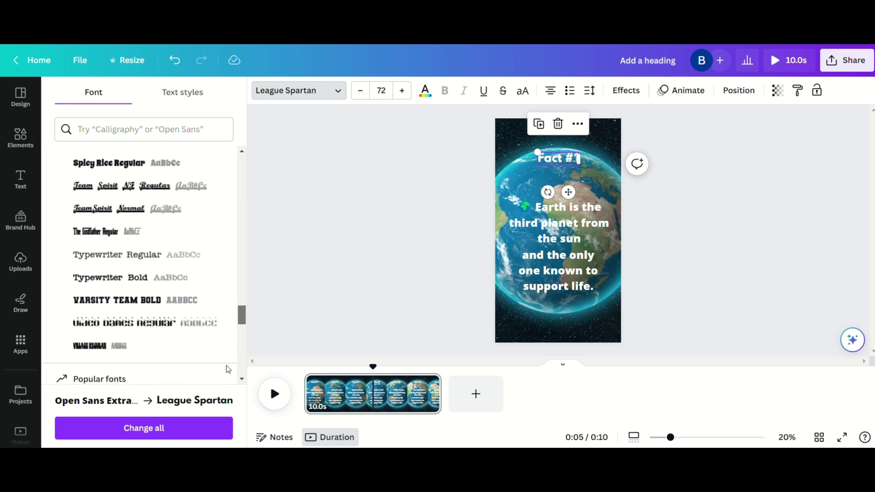
pyautogui.scroll(-3, 228, 376)
pyautogui.click(557, 271)
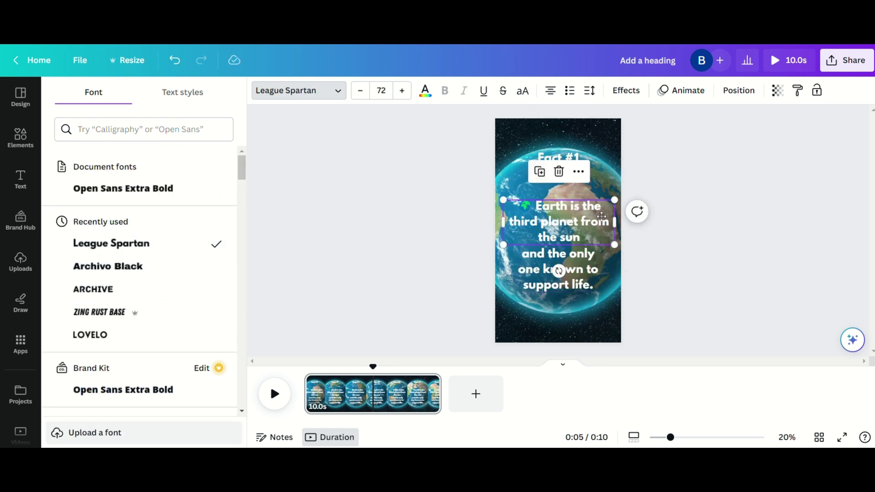
# Step: Widen the closing caption to two lines and centre it lower on the page
pyautogui.click(609, 276)
pyautogui.moveTo(609, 276); pyautogui.dragTo(633, 287)
pyautogui.moveTo(502, 281); pyautogui.dragTo(484, 264)
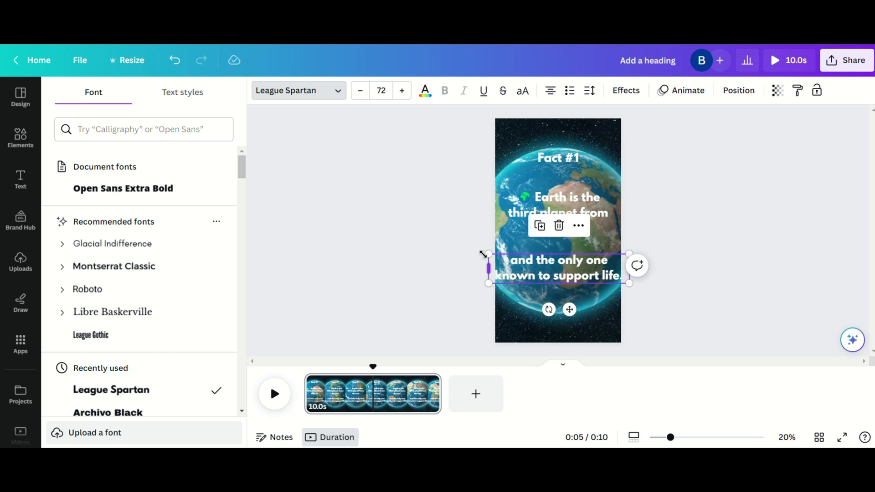
pyautogui.moveTo(547, 308); pyautogui.dragTo(572, 307)
pyautogui.click(572, 219)
pyautogui.click(572, 164)
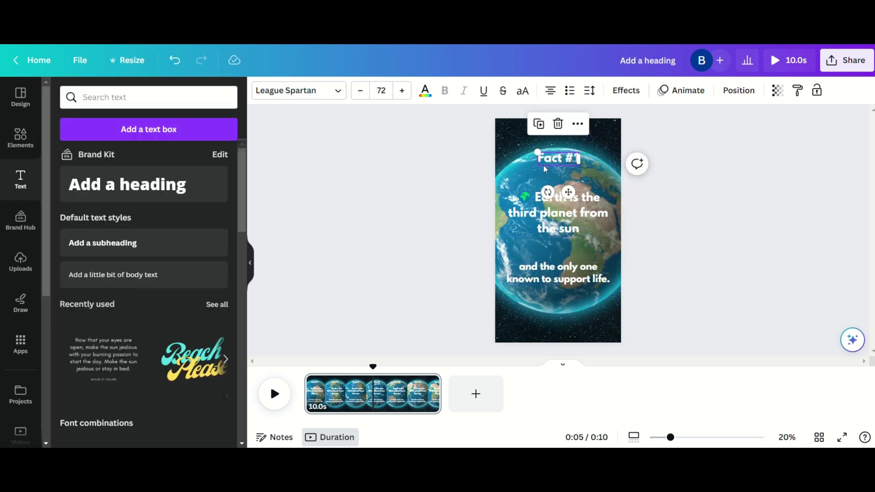
# Step: Give the Fact #1 heading an outline, then enlarge and centre it
pyautogui.click(626, 91)
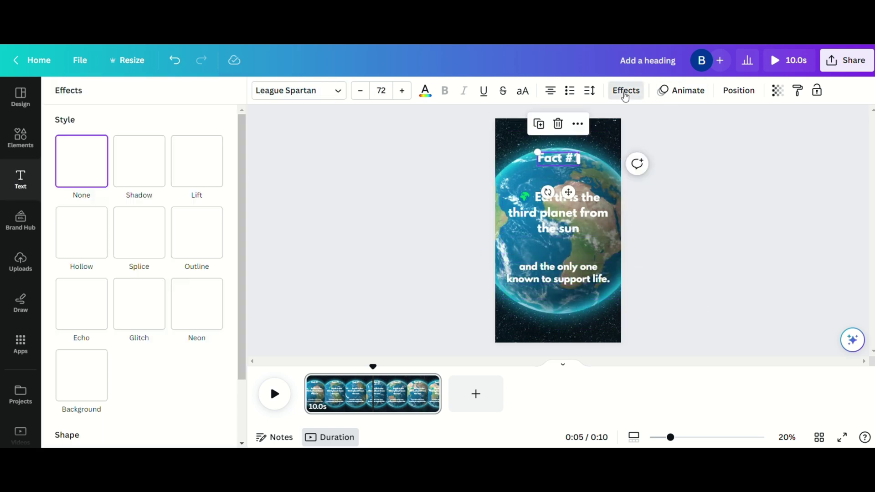
pyautogui.click(213, 238)
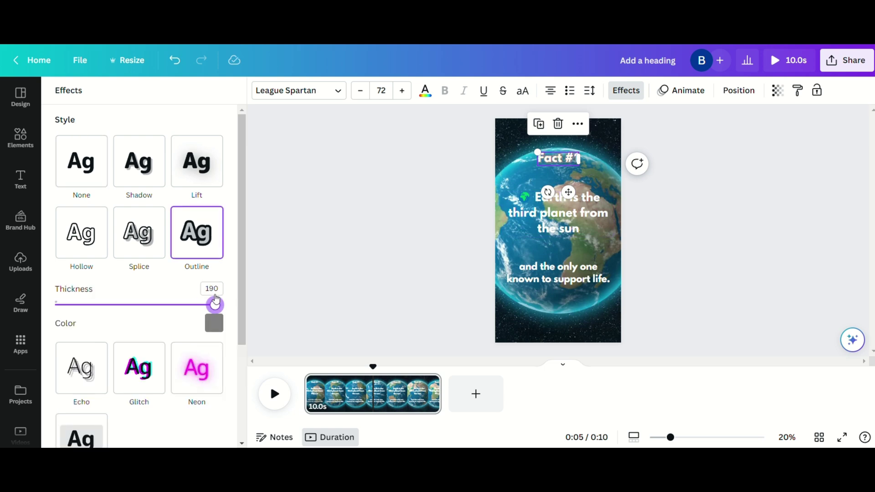
pyautogui.moveTo(538, 152); pyautogui.dragTo(491, 153)
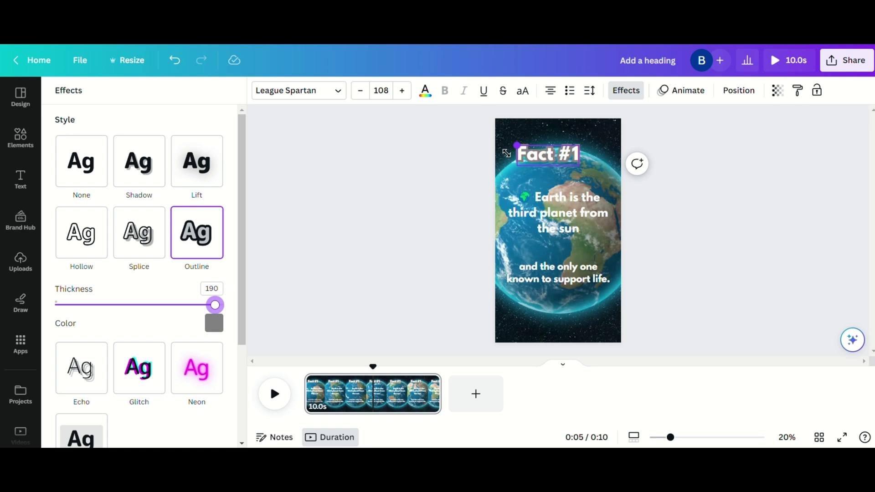
pyautogui.moveTo(544, 154); pyautogui.dragTo(565, 155)
# Step: Put semi-transparent black backgrounds, transparency about 70, behind both fact captions
pyautogui.click(577, 218)
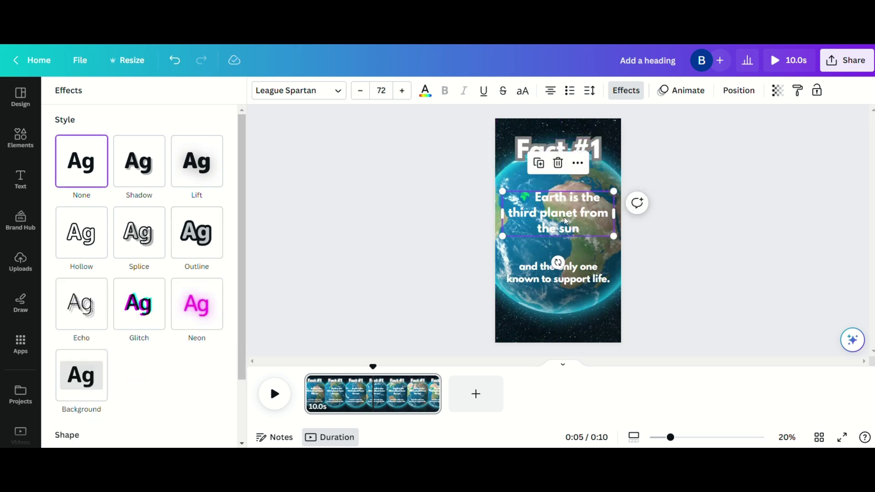
pyautogui.click(99, 380)
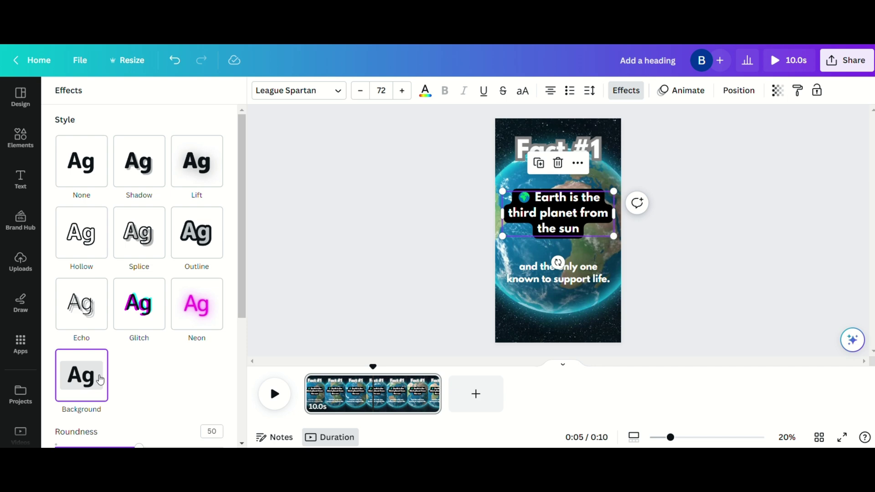
pyautogui.scroll(-2, 189, 352)
pyautogui.scroll(-2, 190, 351)
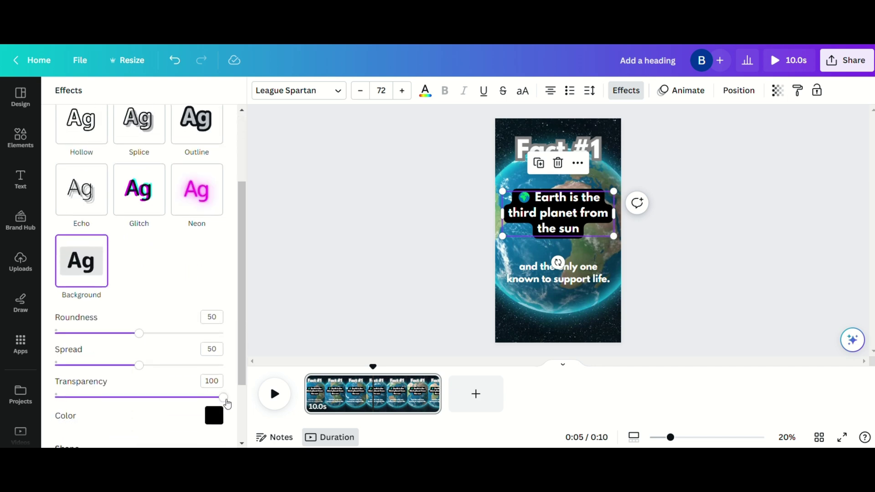
pyautogui.moveTo(210, 408); pyautogui.dragTo(174, 416)
pyautogui.click(557, 272)
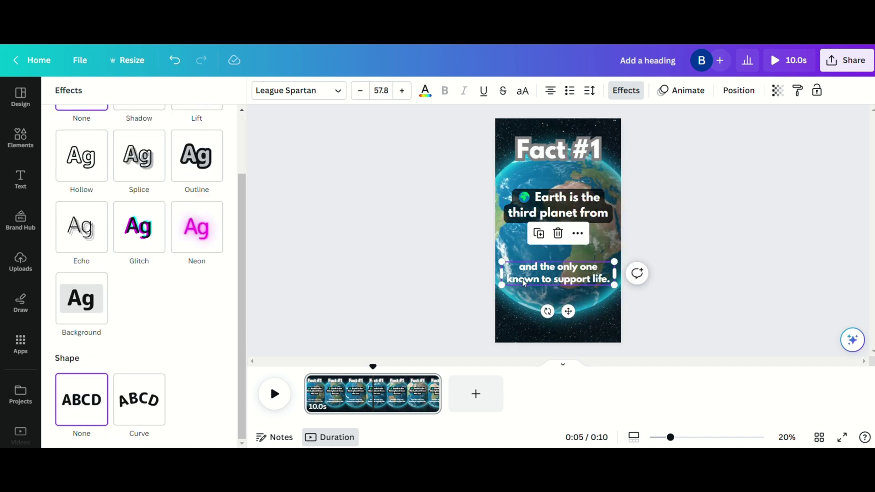
pyautogui.click(96, 308)
pyautogui.scroll(-2, 136, 328)
pyautogui.moveTo(221, 376); pyautogui.dragTo(162, 377)
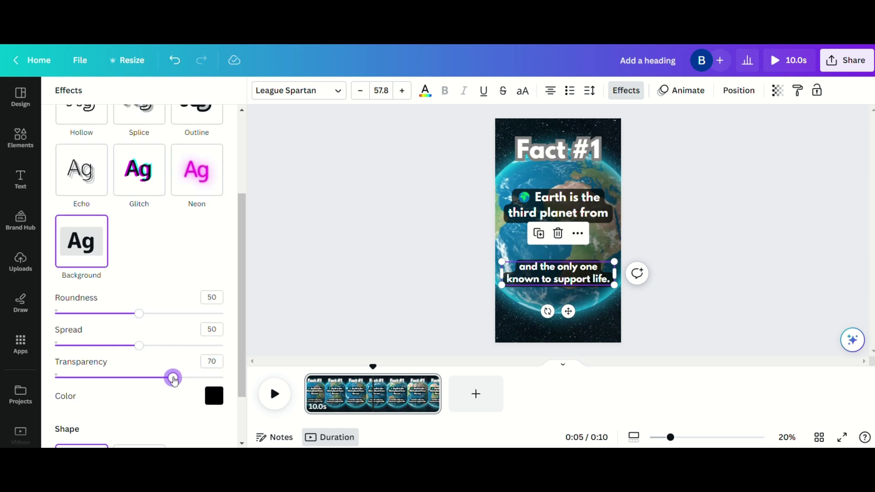
pyautogui.click(557, 205)
pyautogui.click(528, 140)
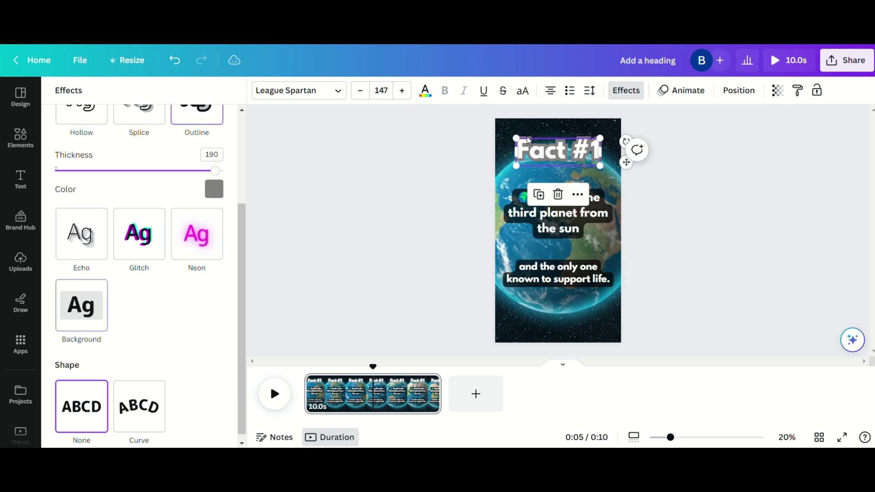
pyautogui.click(691, 96)
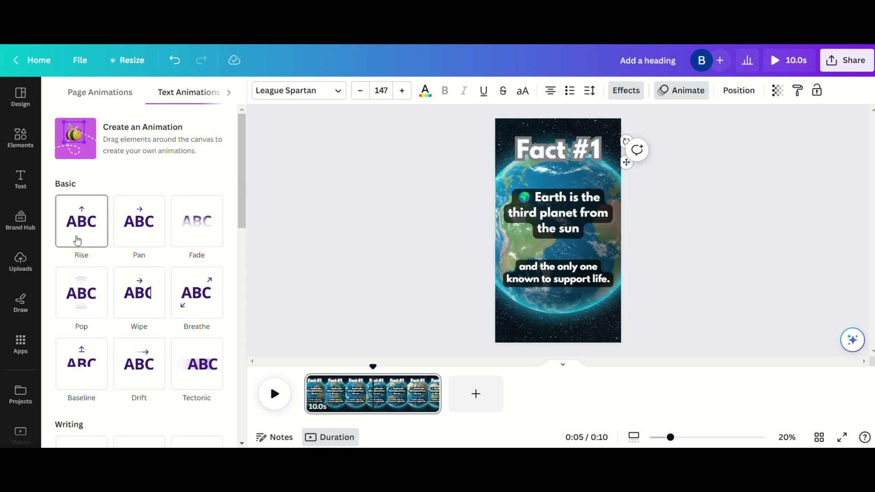
# Step: Animate the title with a faster Rise and the captions with a faster Typewriter
pyautogui.click(77, 239)
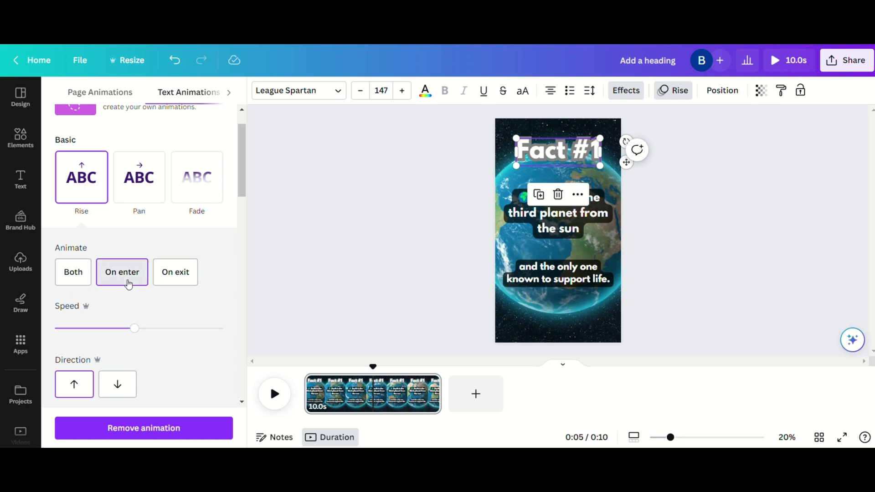
pyautogui.moveTo(141, 330); pyautogui.dragTo(150, 329)
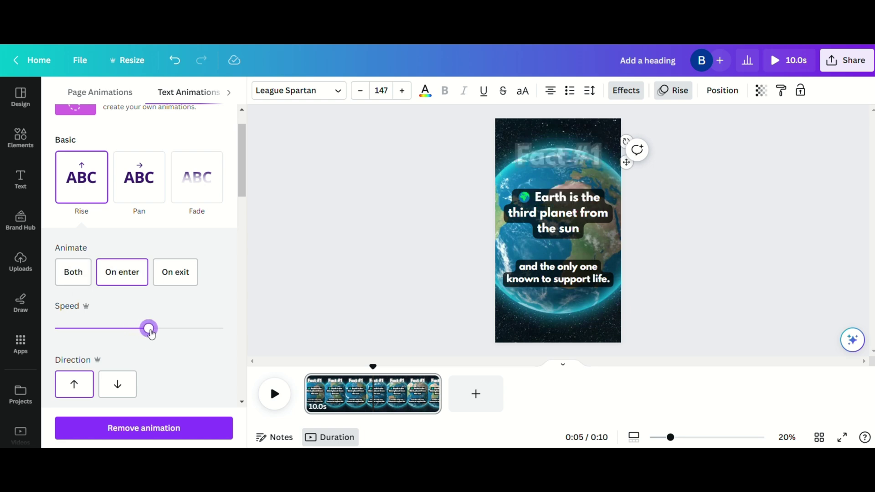
pyautogui.moveTo(244, 190); pyautogui.dragTo(244, 244)
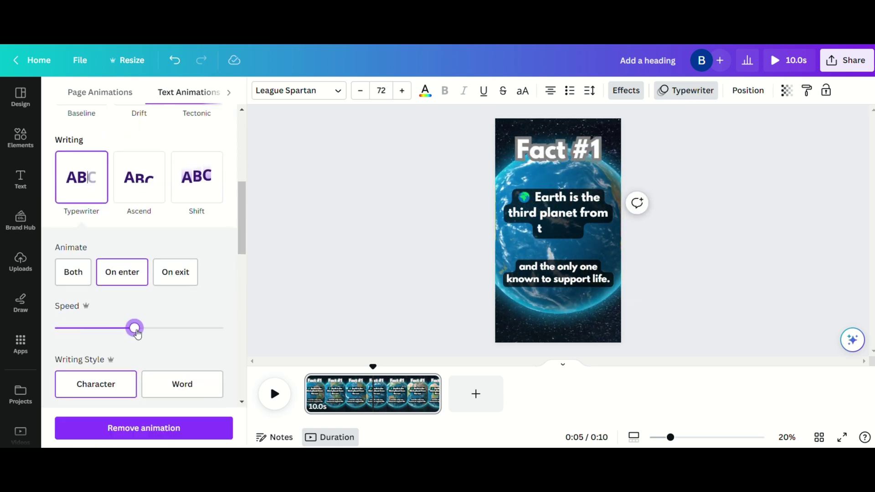
pyautogui.moveTo(136, 331); pyautogui.dragTo(176, 330)
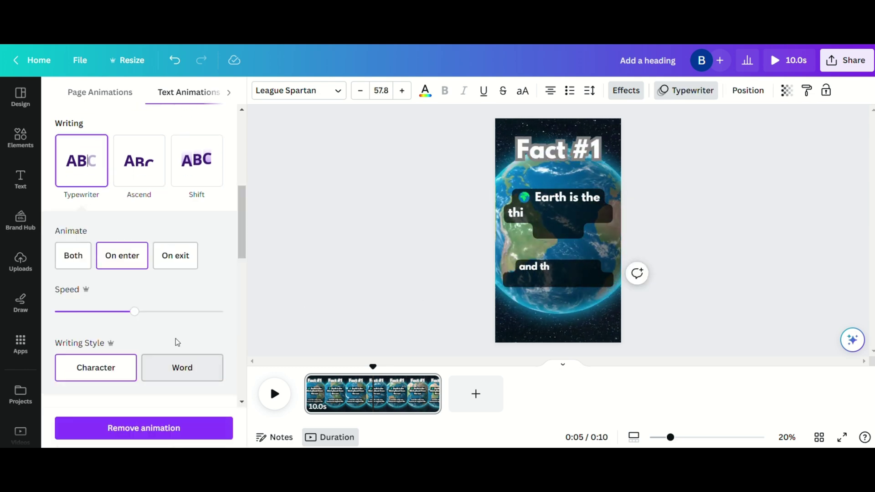
# Step: Delay the first caption slightly and start the second caption at 5.6 seconds
pyautogui.rightClick(542, 199)
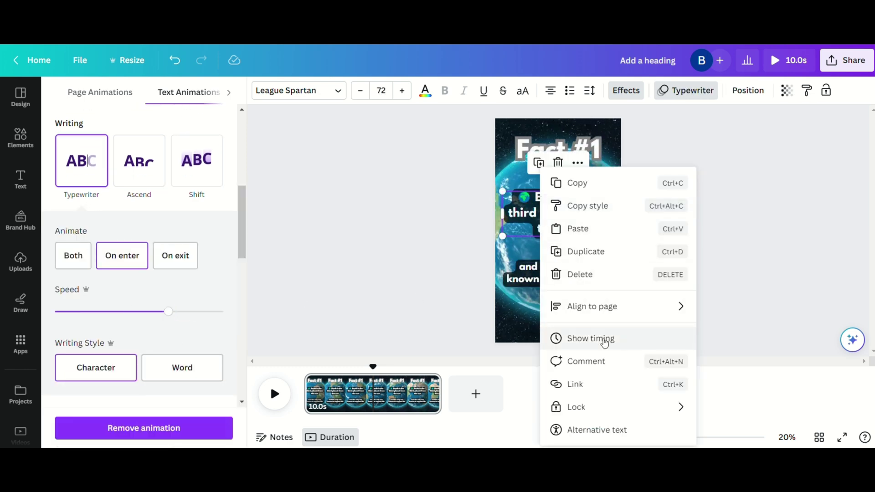
pyautogui.click(605, 339)
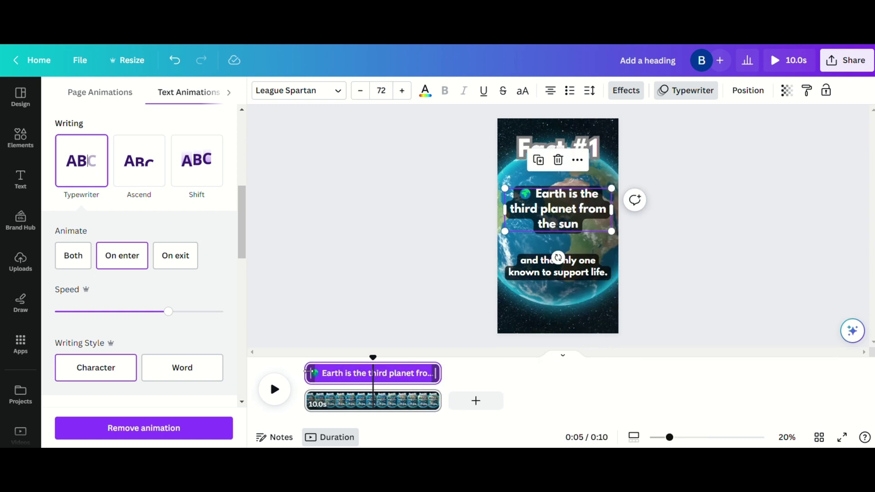
pyautogui.moveTo(308, 372); pyautogui.dragTo(319, 373)
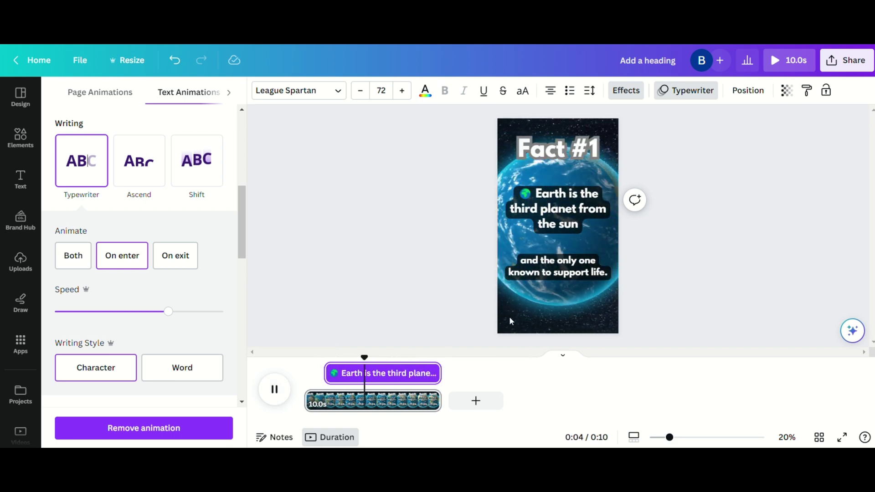
pyautogui.rightClick(551, 267)
pyautogui.moveTo(308, 373); pyautogui.dragTo(367, 379)
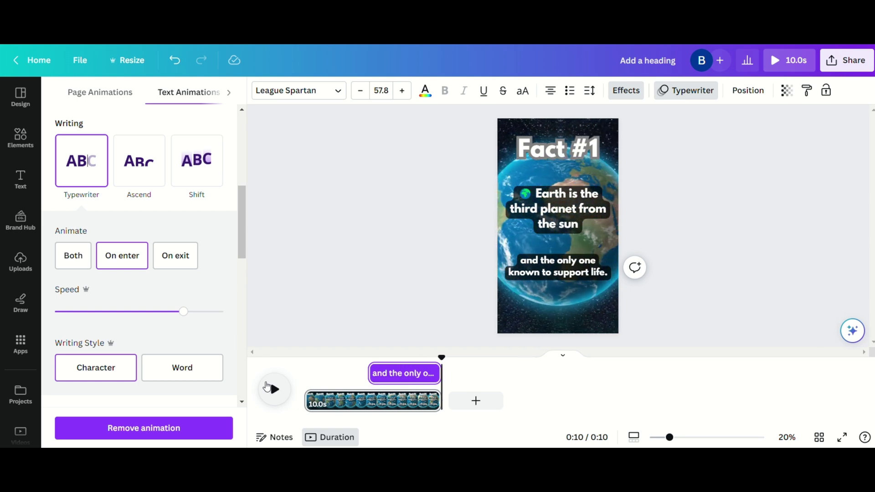
# Step: Trim the page to 7.6 seconds and preview its playback
pyautogui.moveTo(442, 400); pyautogui.dragTo(432, 401)
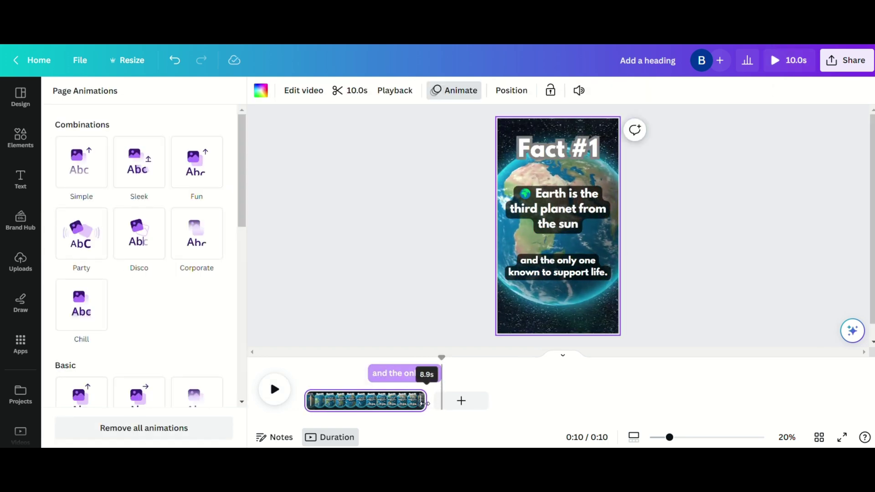
pyautogui.moveTo(425, 401); pyautogui.dragTo(408, 401)
pyautogui.click(273, 389)
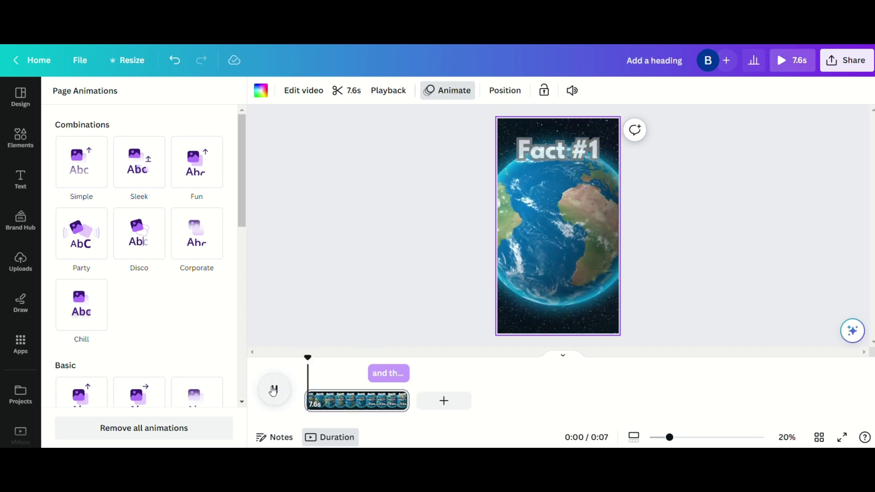
pyautogui.click(367, 373)
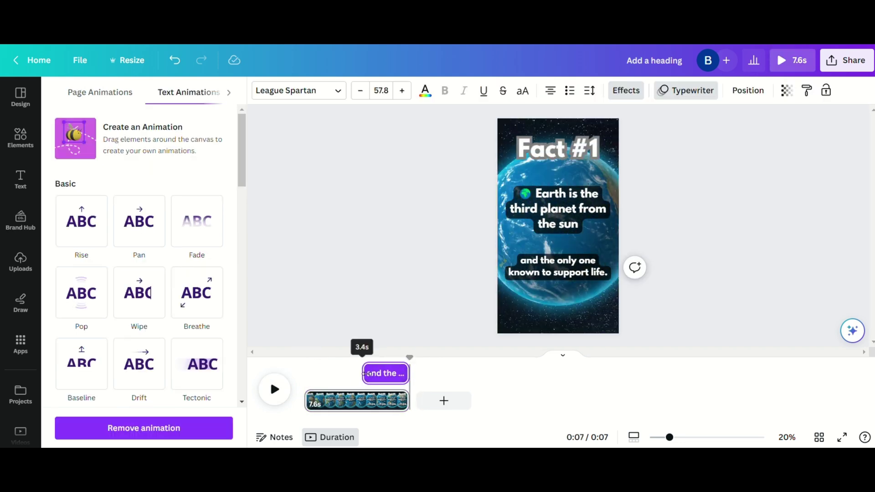
pyautogui.click(281, 390)
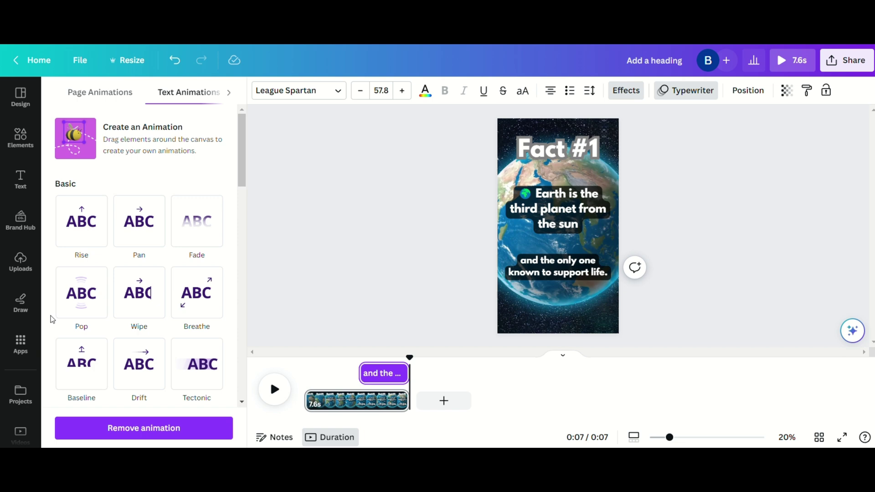
pyautogui.click(21, 343)
pyautogui.moveTo(240, 174); pyautogui.dragTo(241, 214)
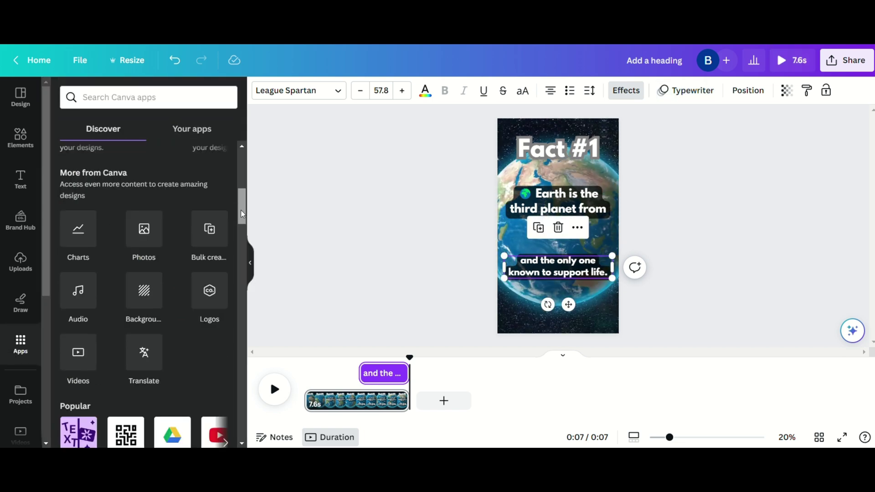
# Step: Start Bulk create with manual data entry and paste in the ChatGPT emoji facts table
pyautogui.click(208, 233)
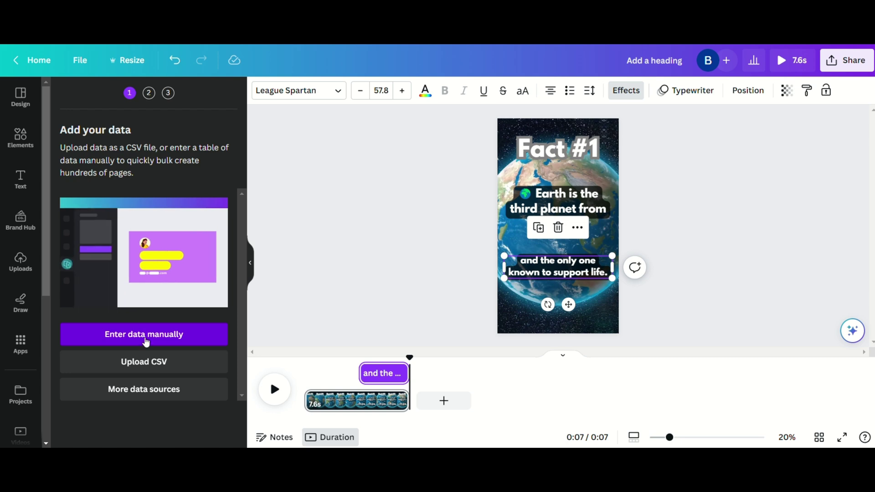
pyautogui.click(145, 335)
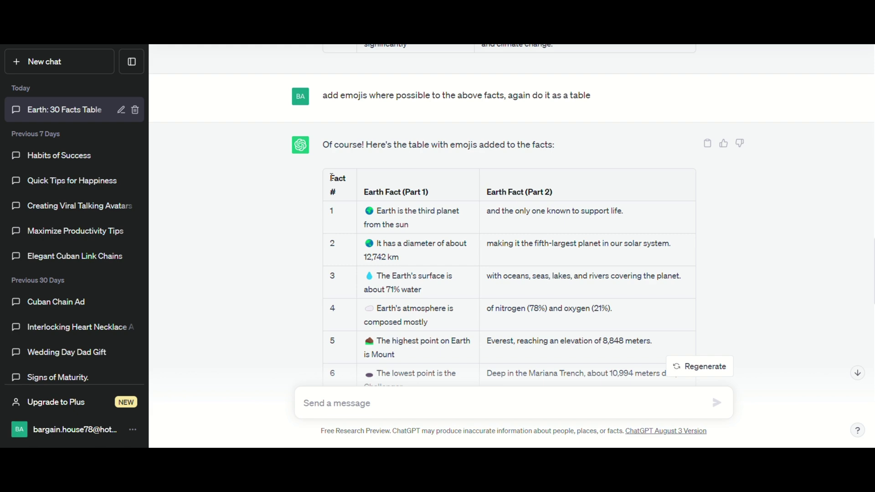
pyautogui.moveTo(560, 194); pyautogui.dragTo(643, 307)
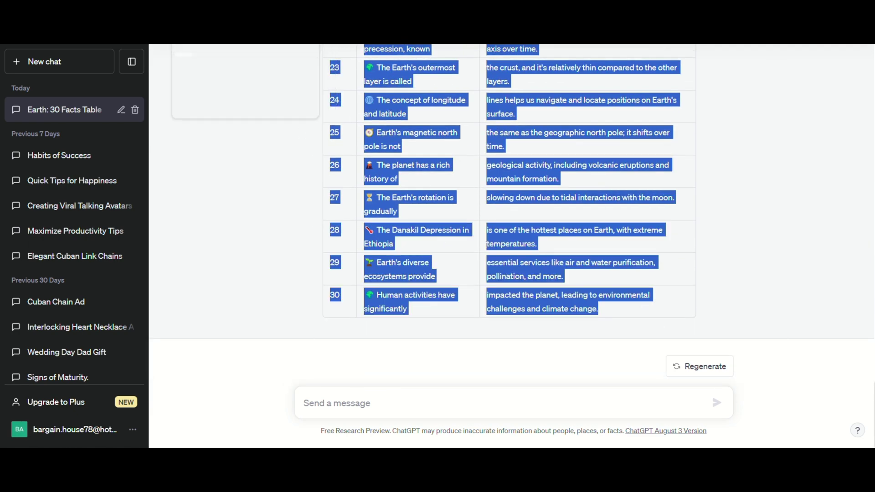
pyautogui.hotkey('ctrl', 'v')
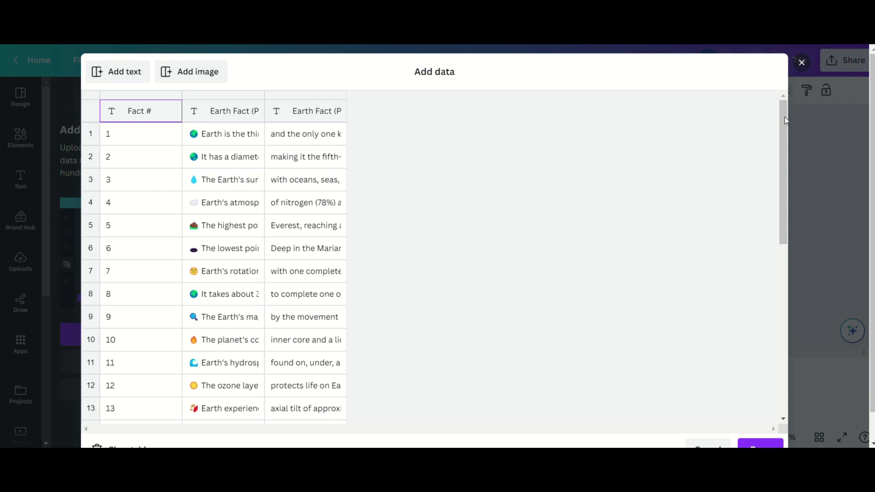
pyautogui.moveTo(785, 120); pyautogui.dragTo(791, 277)
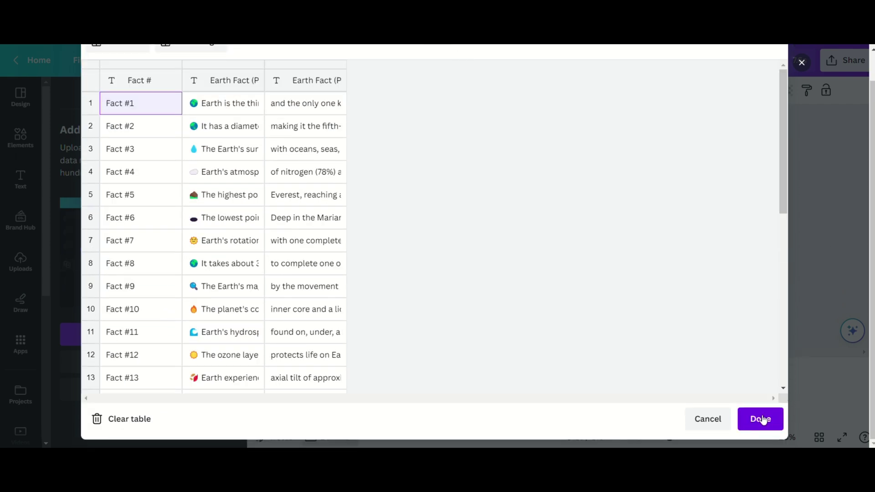
# Step: Connect the title to Fact # and the captions to Part 1 and Part 2, then generate 30 pages
pyautogui.click(764, 418)
pyautogui.rightClick(547, 137)
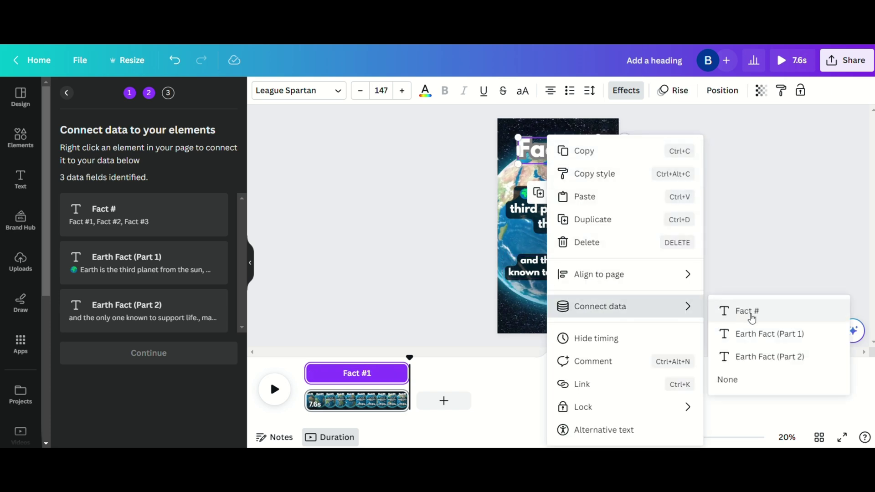
pyautogui.click(751, 318)
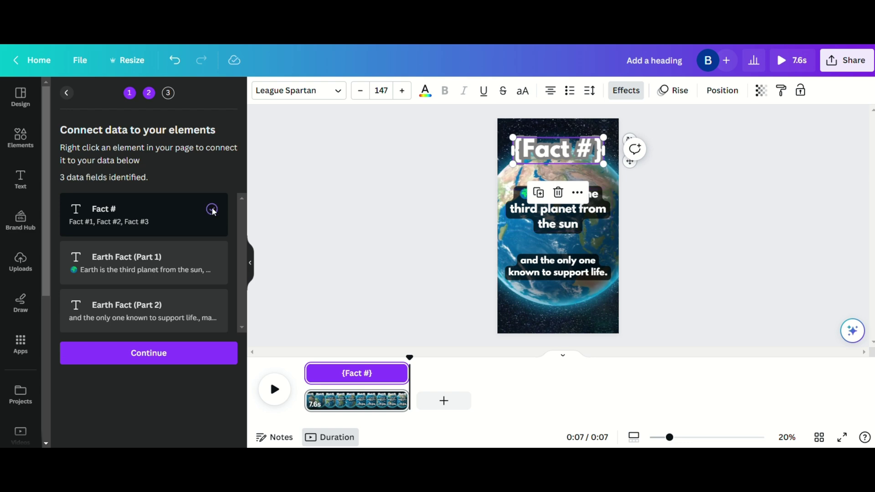
pyautogui.rightClick(552, 221)
pyautogui.click(787, 334)
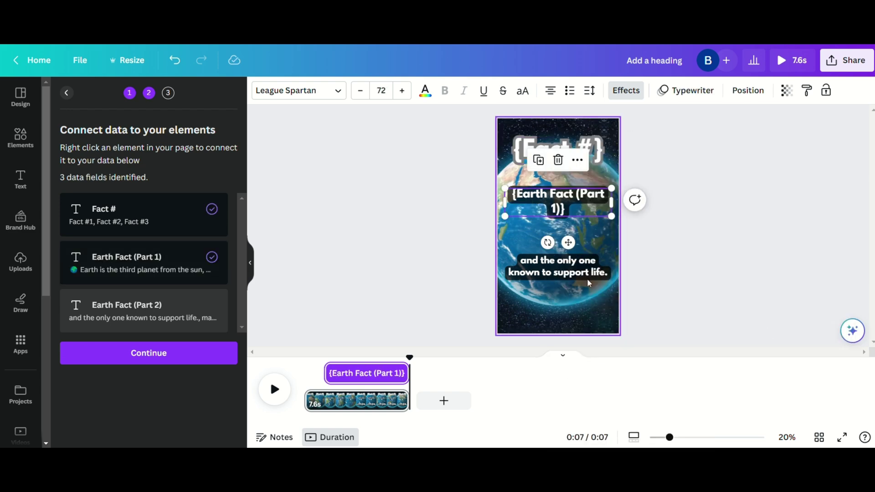
pyautogui.rightClick(568, 267)
pyautogui.click(783, 359)
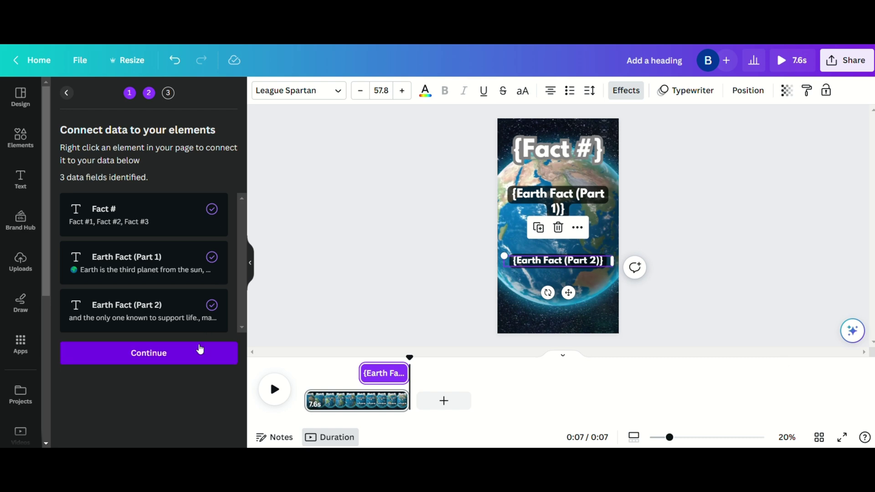
pyautogui.click(196, 357)
pyautogui.scroll(-3, 233, 232)
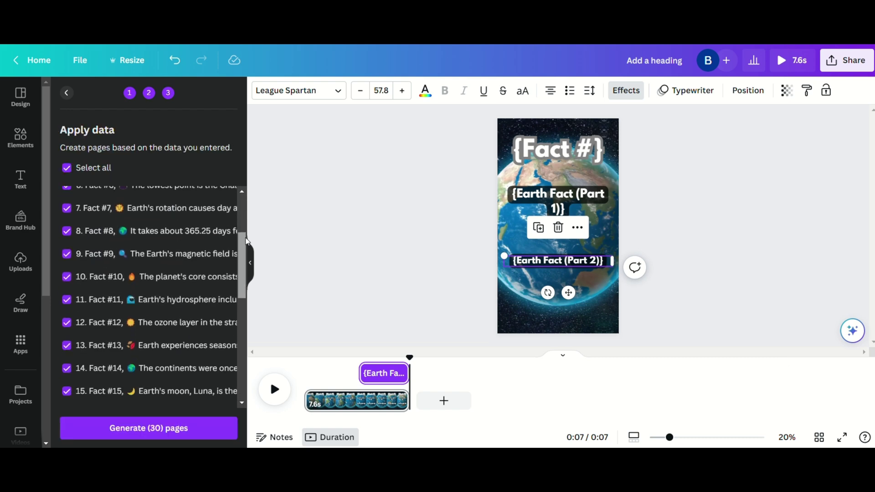
pyautogui.scroll(5, 245, 240)
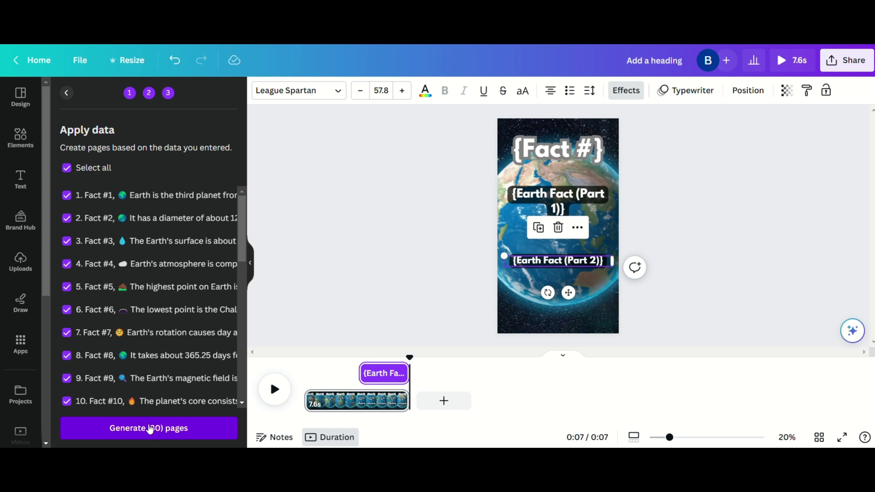
pyautogui.click(149, 428)
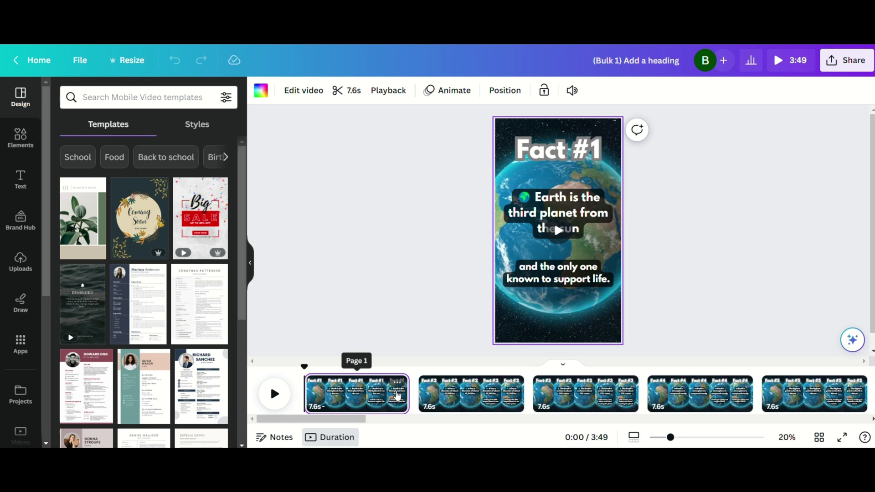
# Step: Make a Daniel-voiced Factstro.mp3 from the facts in ElevenLabs and upload it to Canva
pyautogui.click(274, 395)
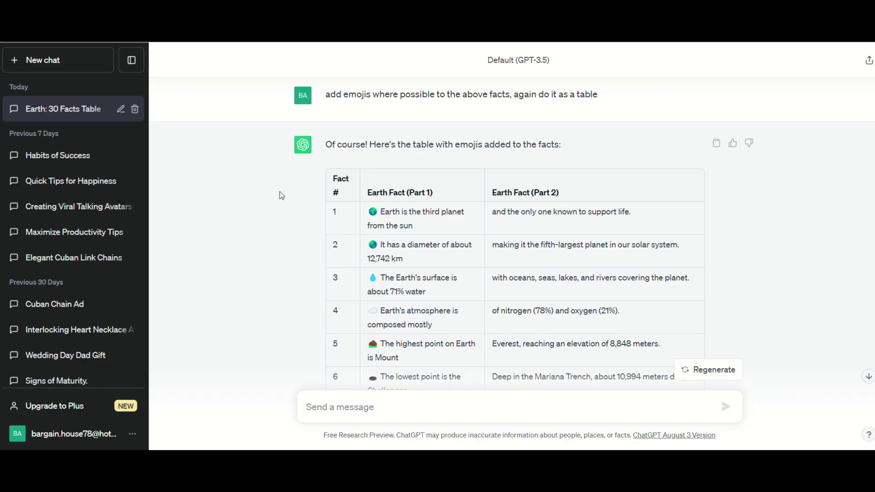
pyautogui.moveTo(280, 195)
pyautogui.mouseDown()
pyautogui.moveTo(462, 251)
pyautogui.moveTo(625, 345)
pyautogui.mouseUp()
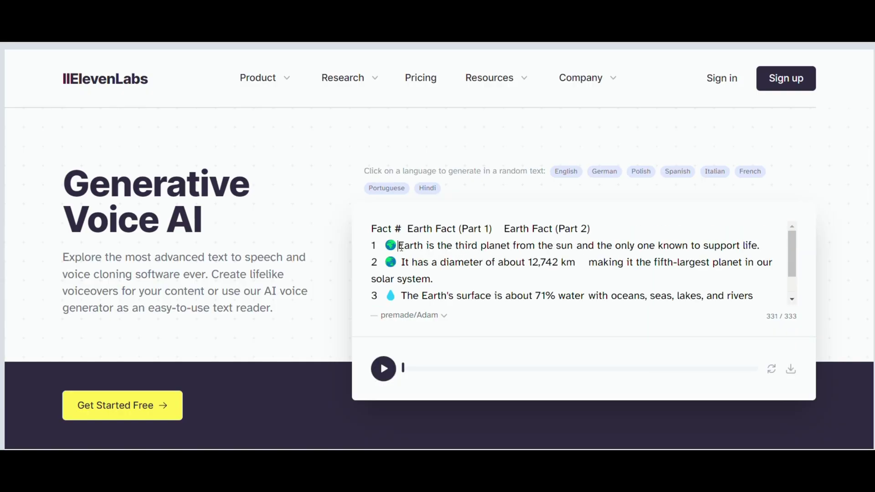
pyautogui.click(414, 315)
pyautogui.scroll(-2, 436, 375)
pyautogui.scroll(-1, 435, 411)
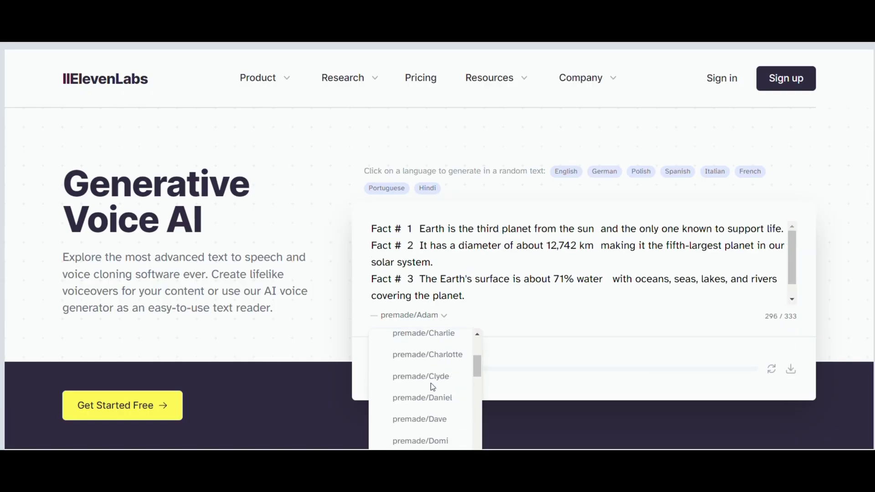
pyautogui.click(431, 385)
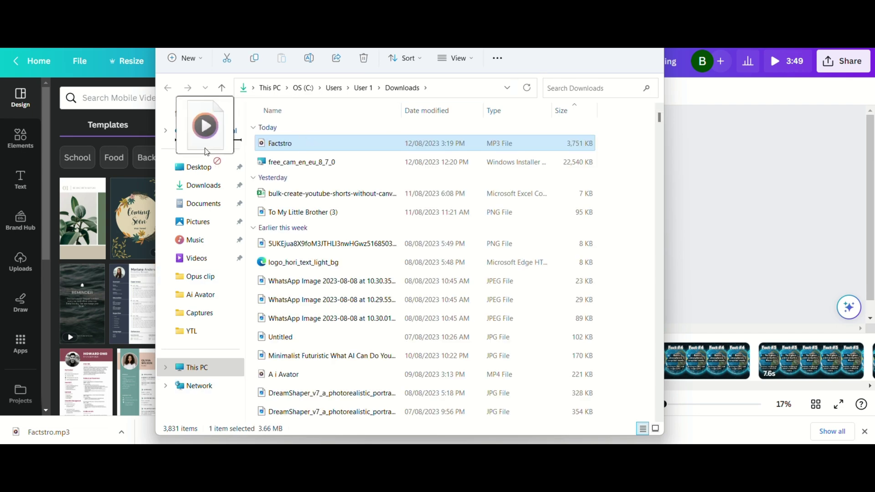
pyautogui.moveTo(205, 150); pyautogui.dragTo(91, 152)
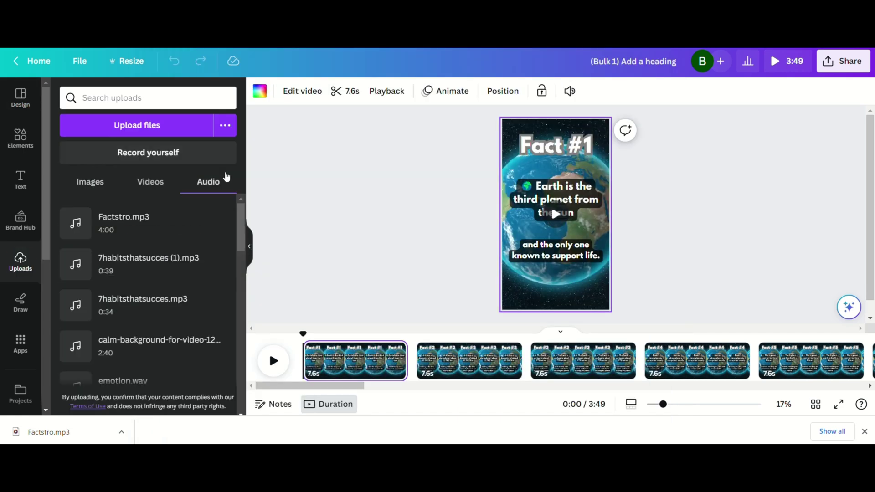
pyautogui.moveTo(141, 223)
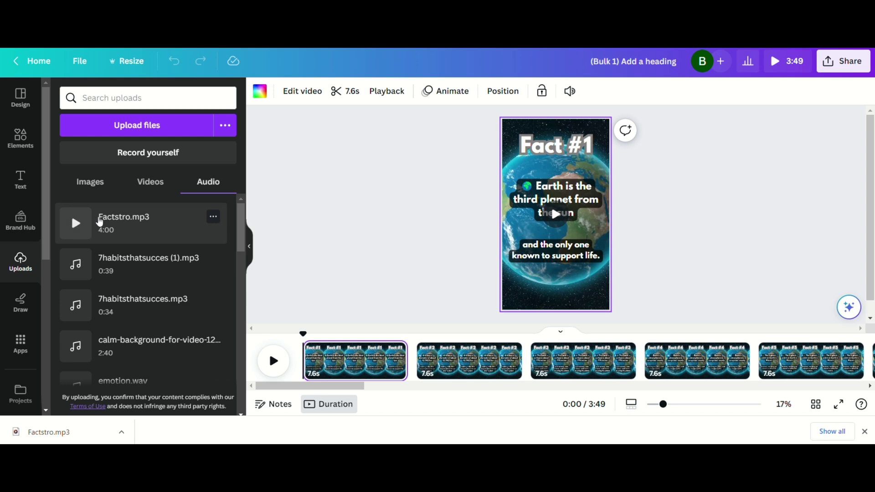
# Step: Drag Factstro.mp3 from Uploads into the timeline beneath the 30 fact pages
pyautogui.moveTo(117, 236)
pyautogui.mouseDown()
pyautogui.moveTo(348, 371)
pyautogui.moveTo(376, 369)
pyautogui.mouseUp()
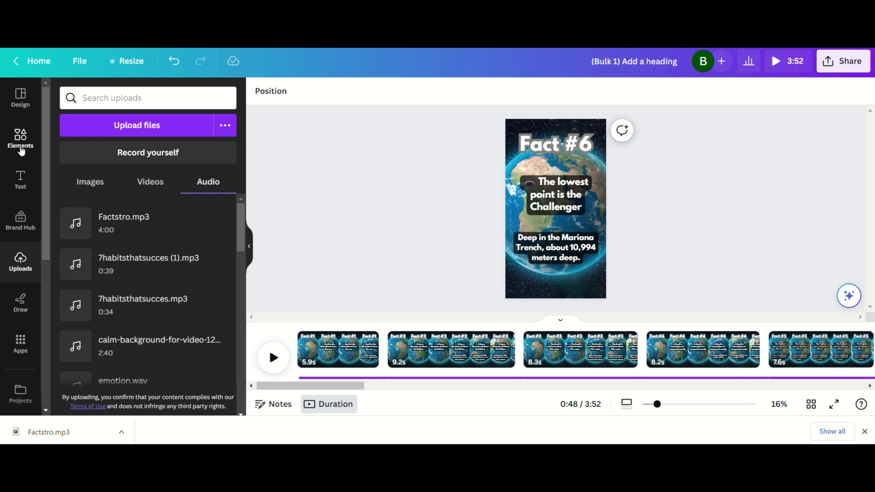
# Step: Search Elements for 'uplifting music' and filter the results to Audio
pyautogui.click(20, 140)
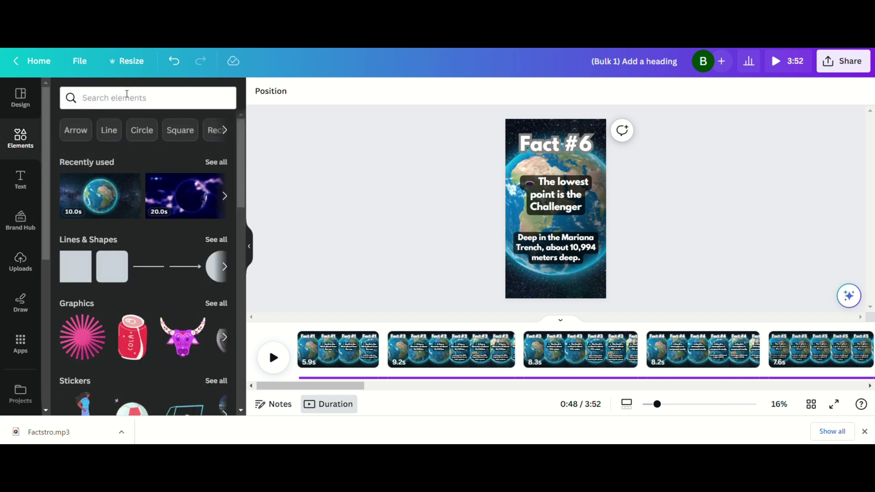
pyautogui.click(127, 97)
pyautogui.write('upli')
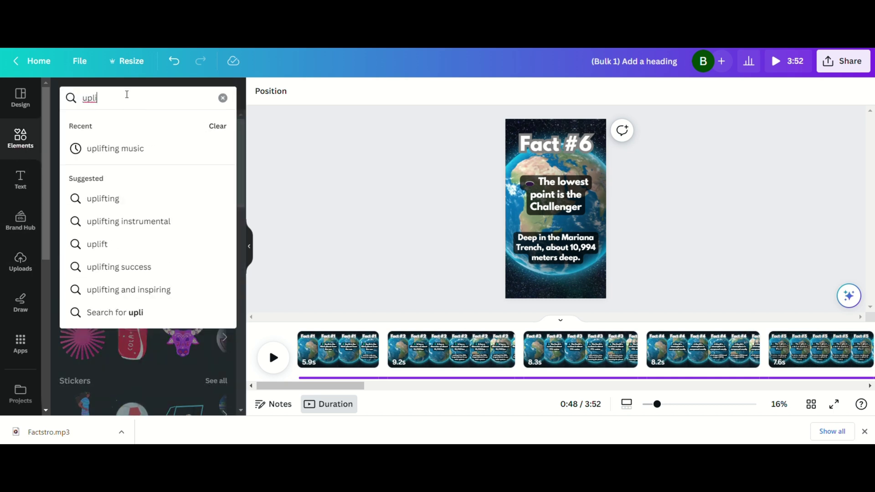
pyautogui.click(117, 148)
pyautogui.click(209, 125)
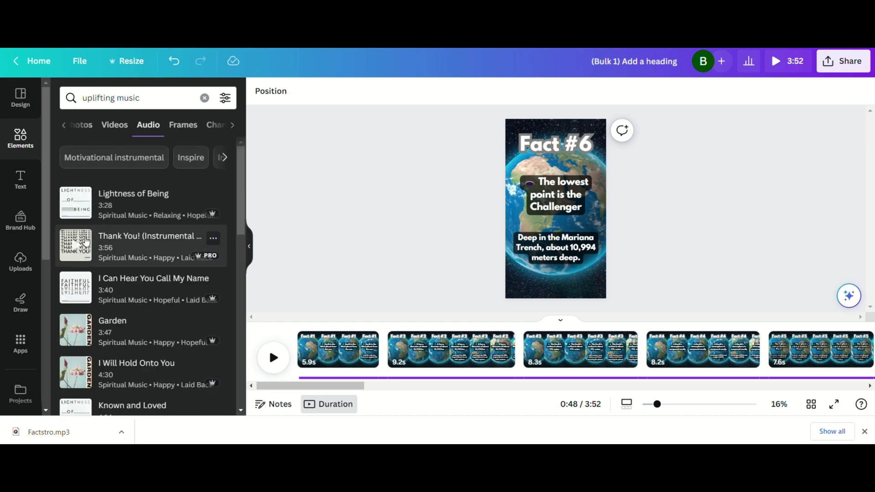
pyautogui.scroll(-3, 85, 241)
pyautogui.scroll(-2, 76, 238)
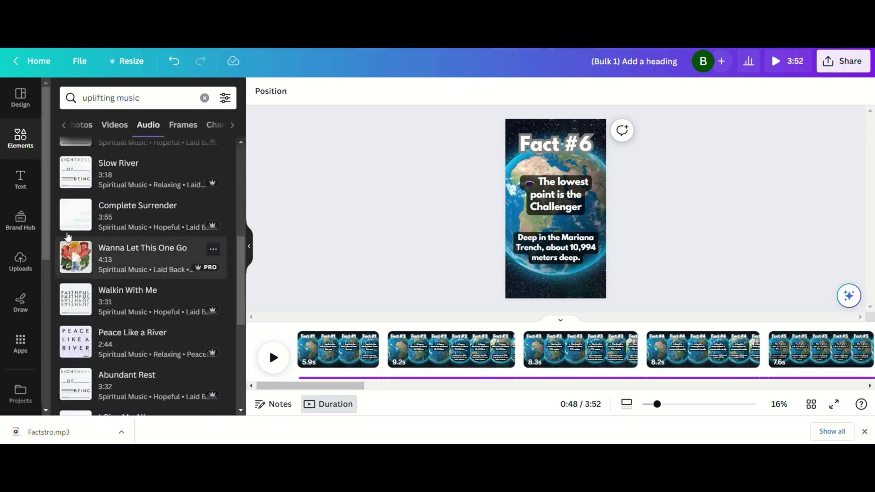
pyautogui.scroll(-2, 68, 236)
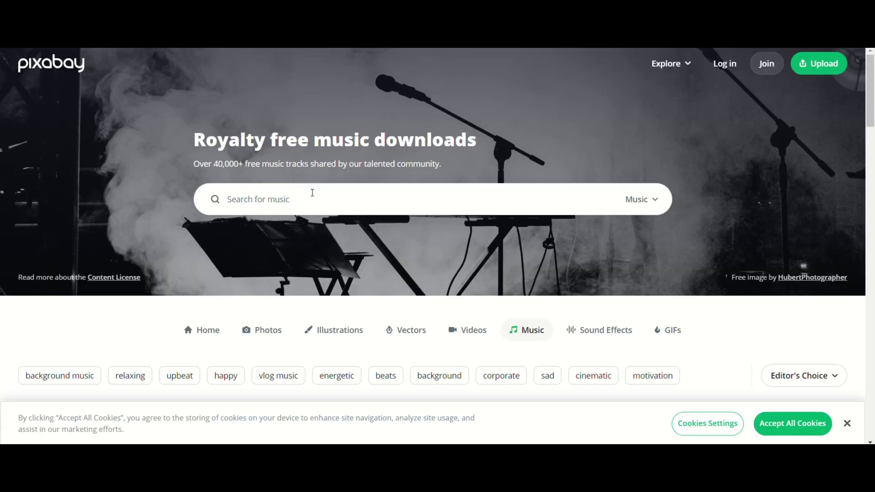
# Step: Filter Pixabay Music by the 'background music' tag and play 'Please Calm My Mind'
pyautogui.click(74, 374)
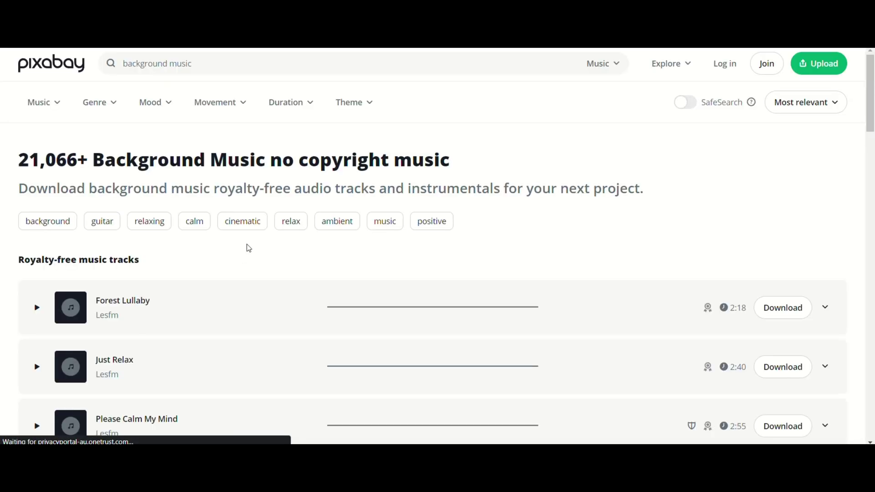
pyautogui.scroll(-2, 251, 242)
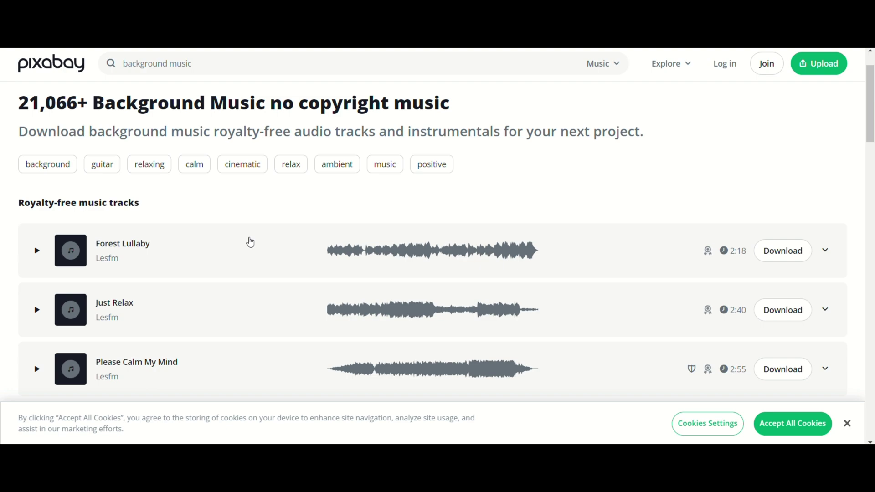
pyautogui.scroll(-2, 150, 242)
pyautogui.scroll(-1, 33, 199)
pyautogui.click(76, 265)
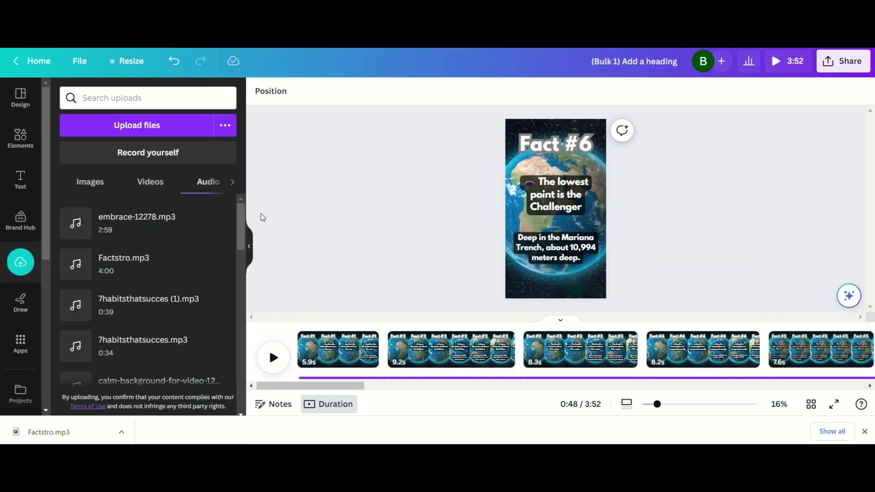
# Step: Place embrace-12278.mp3 under the voiceover at near-zero volume and preview the audio mix
pyautogui.moveTo(137, 223); pyautogui.dragTo(328, 363)
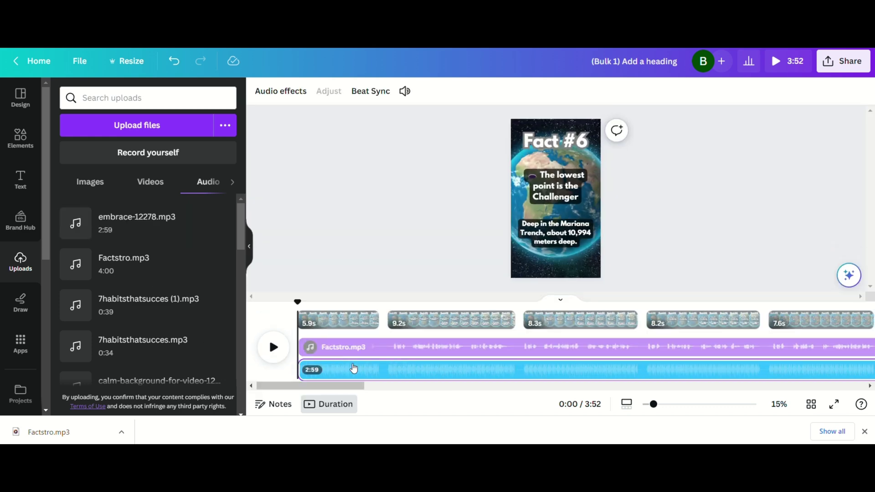
pyautogui.click(405, 91)
pyautogui.moveTo(455, 153); pyautogui.dragTo(421, 150)
pyautogui.press('space')
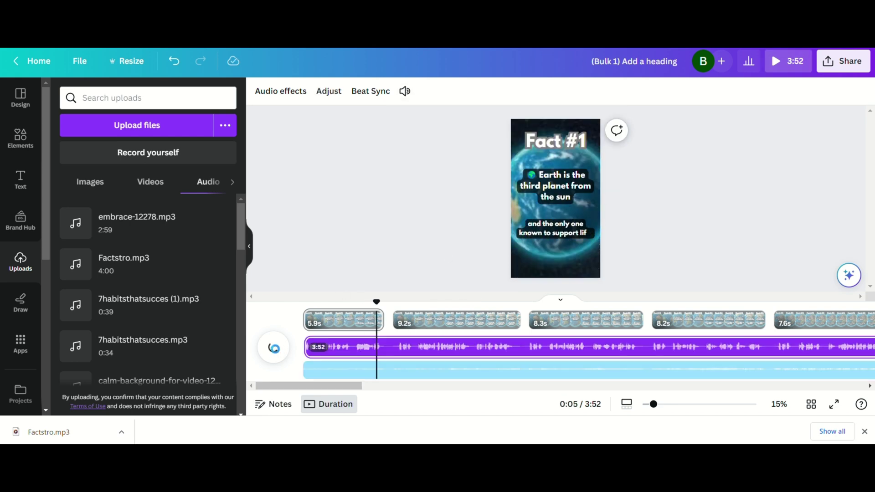
pyautogui.click(274, 346)
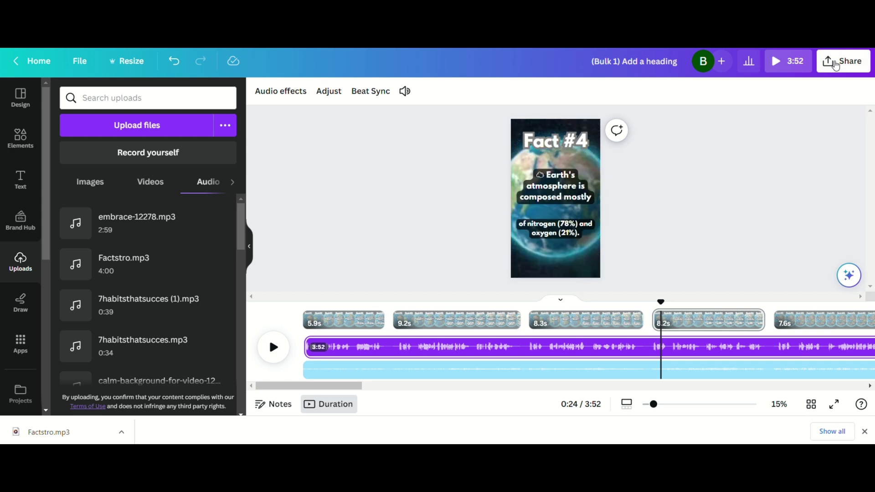
# Step: Download the design as an MP4 video with All pages (30) selected
pyautogui.click(829, 63)
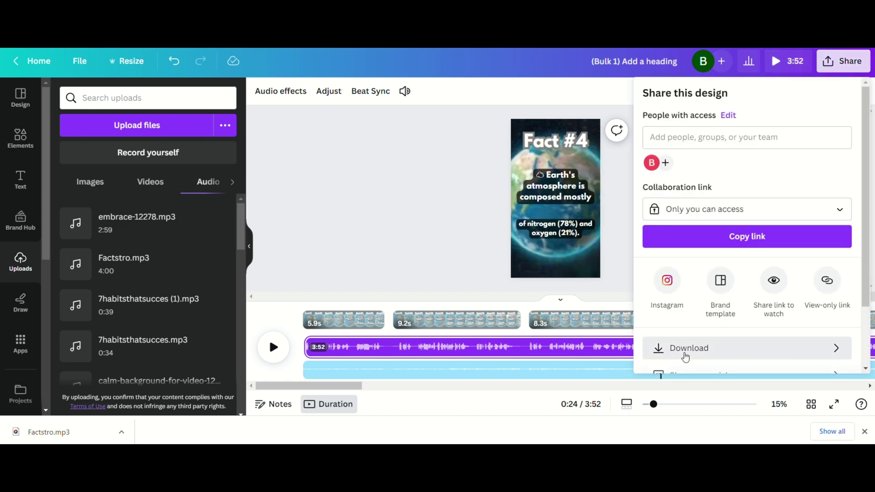
pyautogui.click(684, 352)
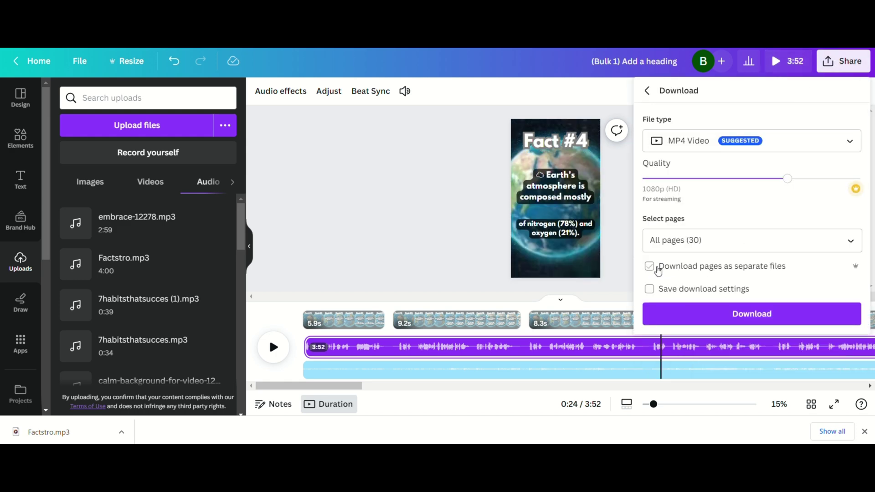
pyautogui.click(821, 245)
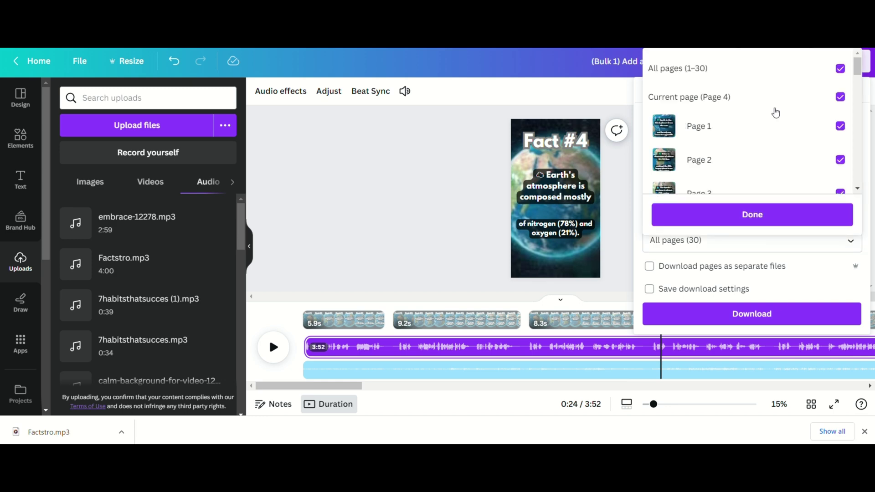
pyautogui.scroll(-3, 841, 138)
pyautogui.click(841, 133)
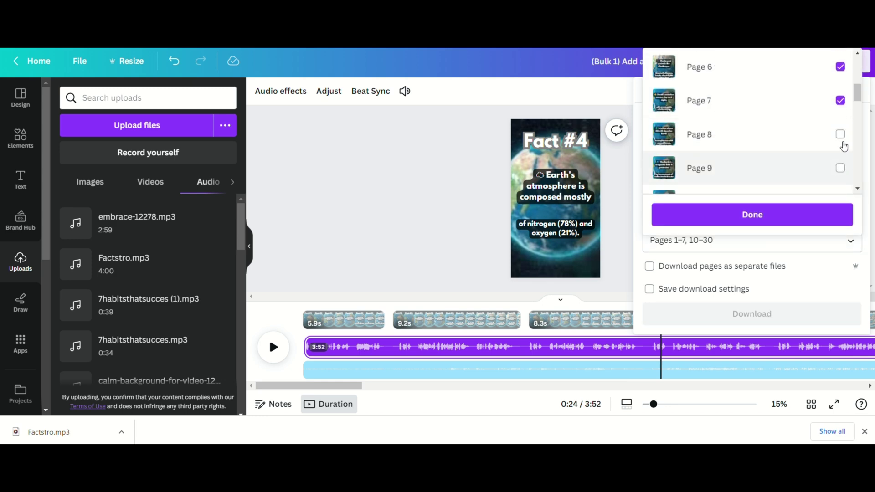
pyautogui.scroll(5, 816, 160)
pyautogui.click(784, 213)
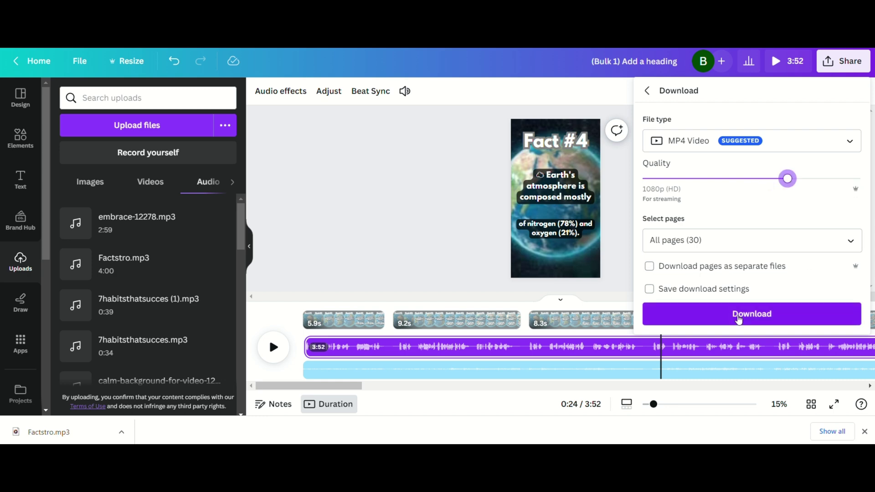
pyautogui.click(752, 315)
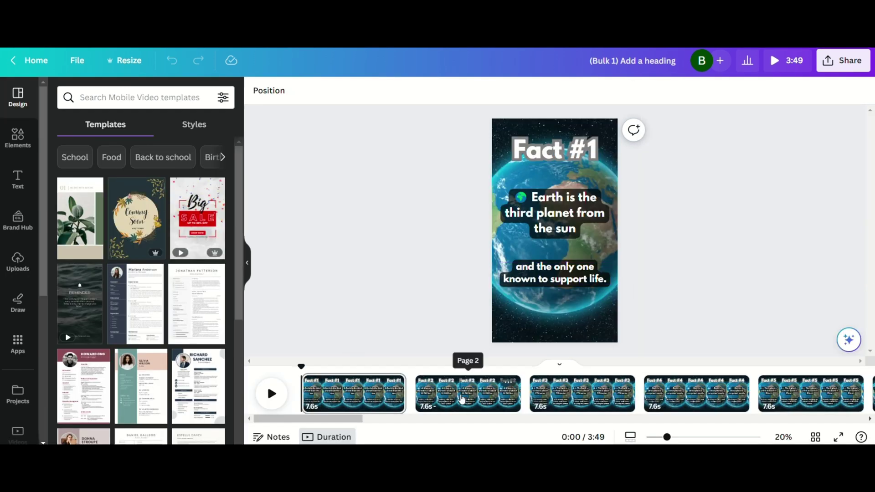
# Step: Add the 16-second fiery planet clip from the 'earth video' search to Fact #2 as its background
pyautogui.click(462, 400)
pyautogui.click(18, 137)
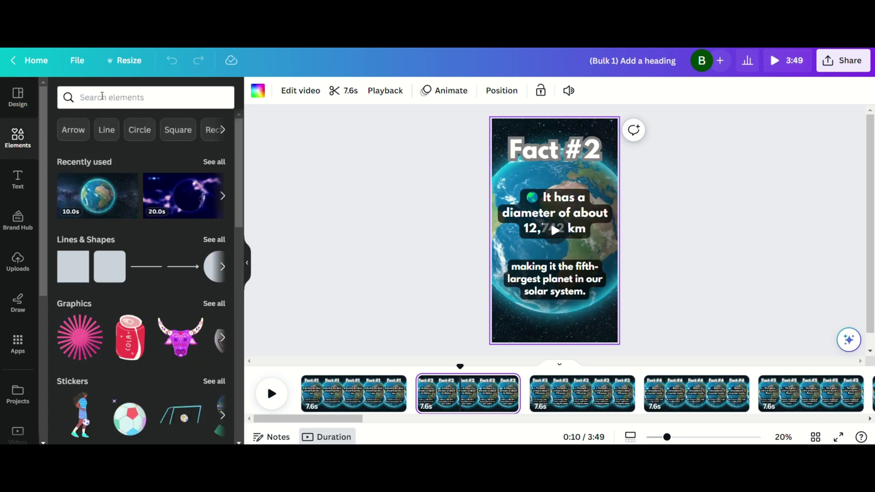
pyautogui.write('e')
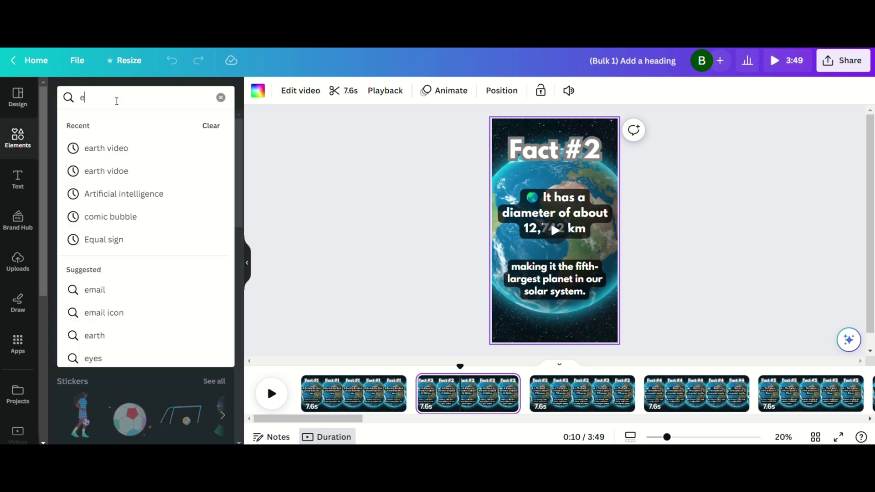
pyautogui.click(113, 147)
pyautogui.click(173, 124)
pyautogui.scroll(-3, 161, 195)
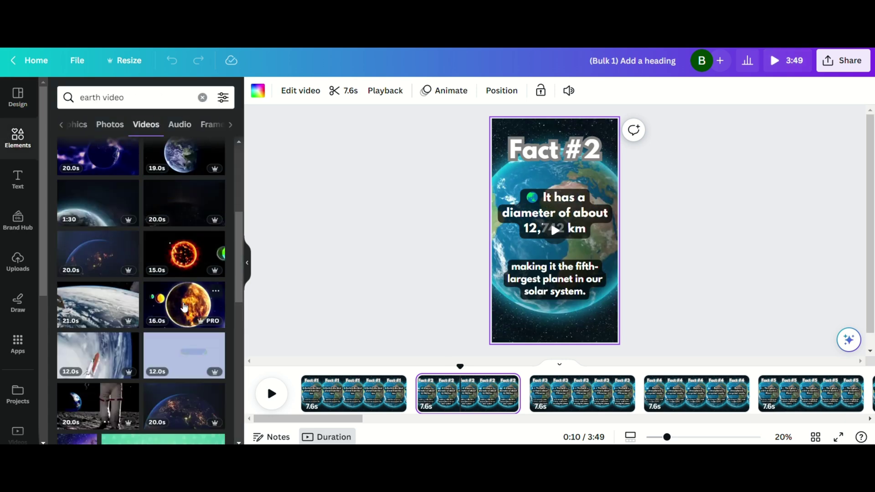
pyautogui.click(183, 305)
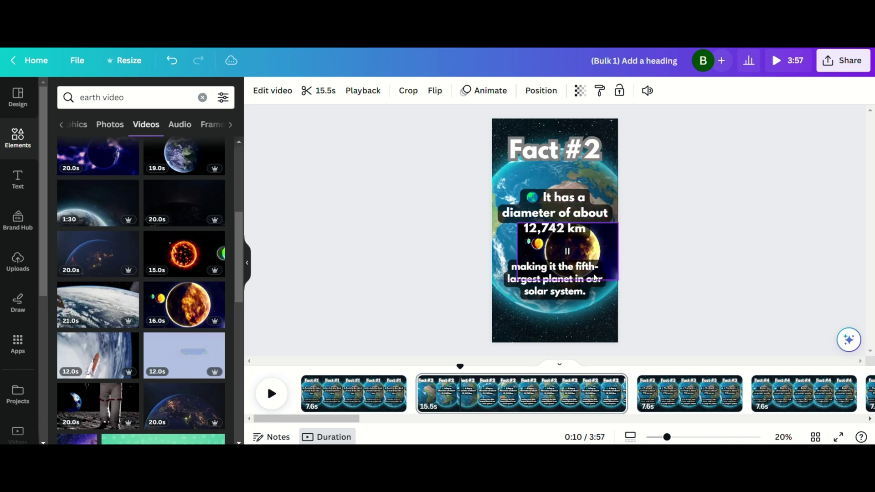
pyautogui.rightClick(585, 275)
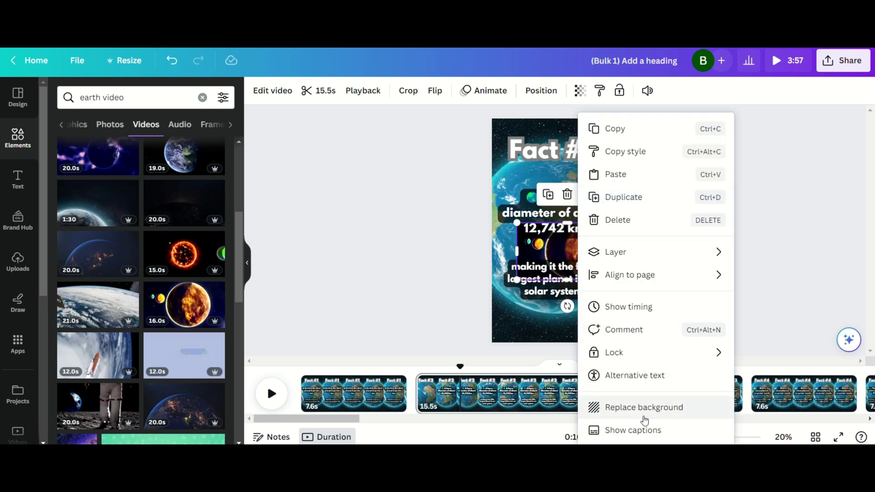
pyautogui.click(637, 408)
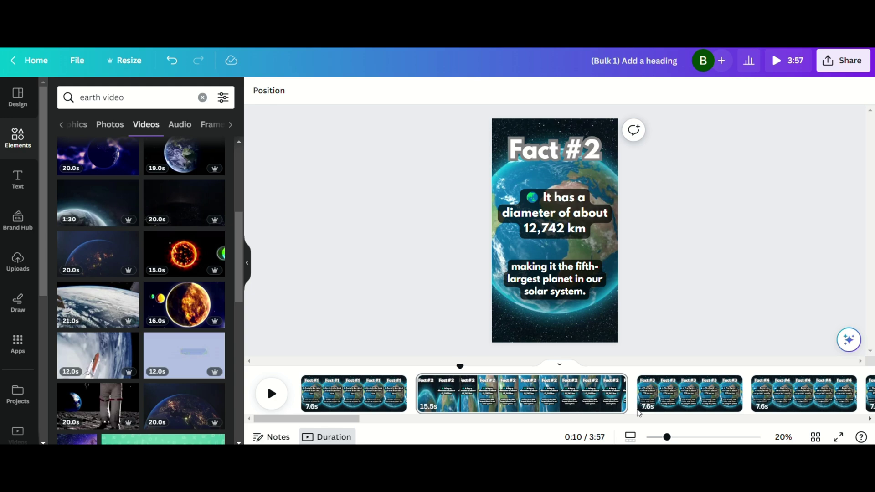